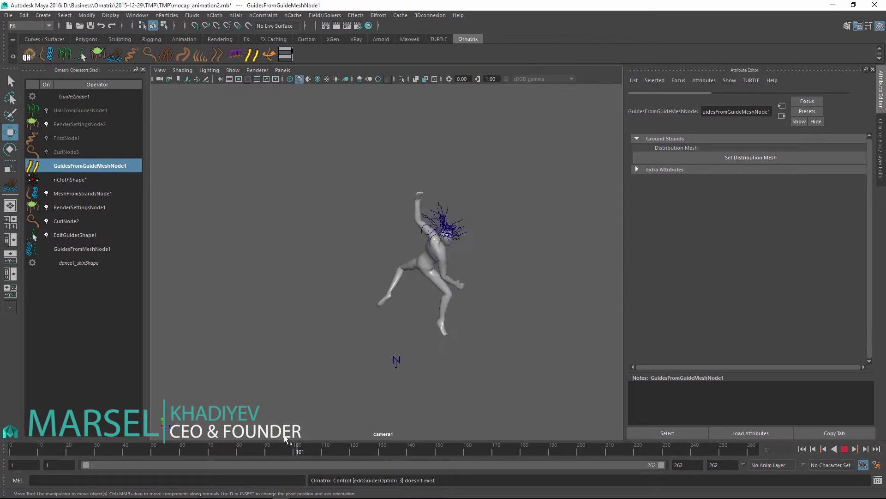
- Scrub through and play the character's dance animation, then return to the first frame
left_click_drag(284, 435, 203, 430)
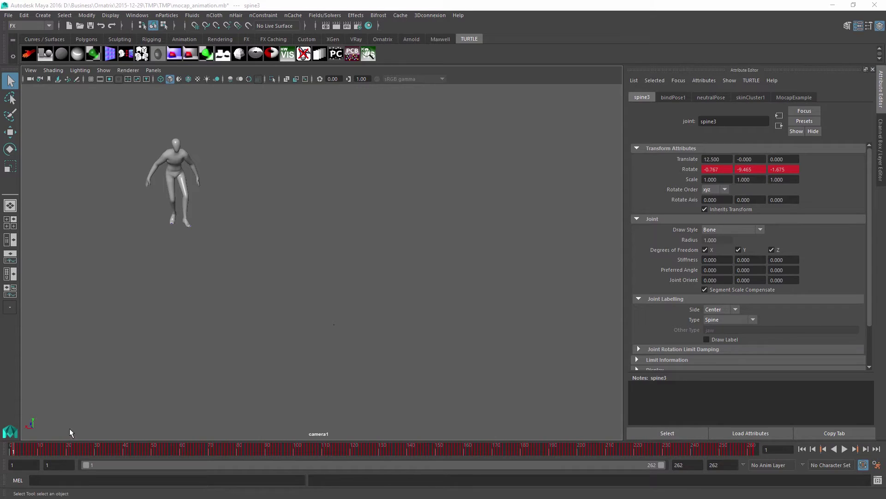
left_click_drag(13, 454, 229, 454)
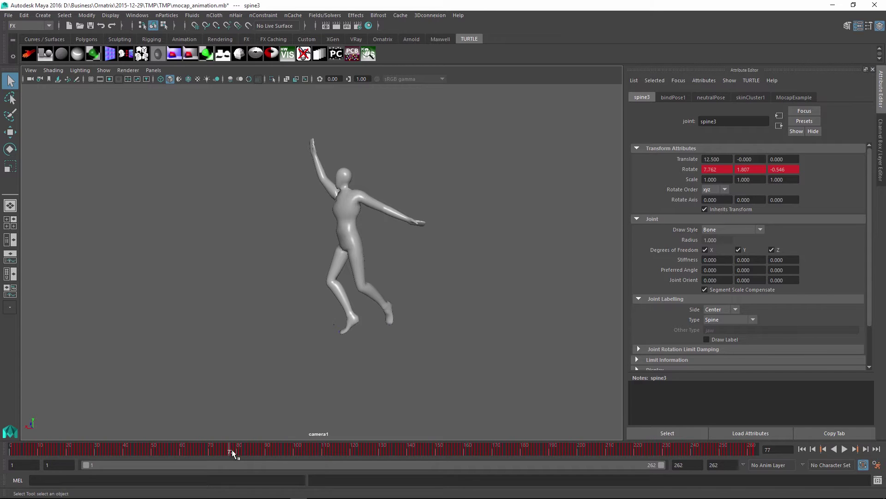
key("alt+v")
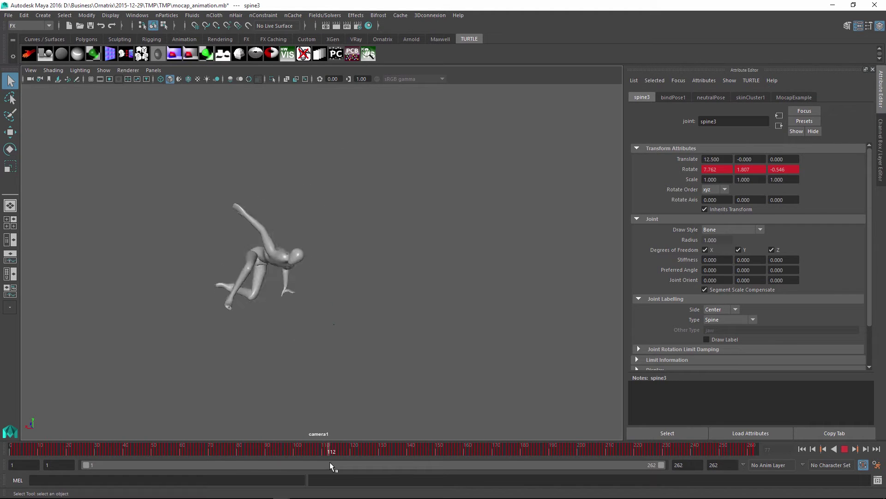
left_click_drag(136, 464, 14, 465)
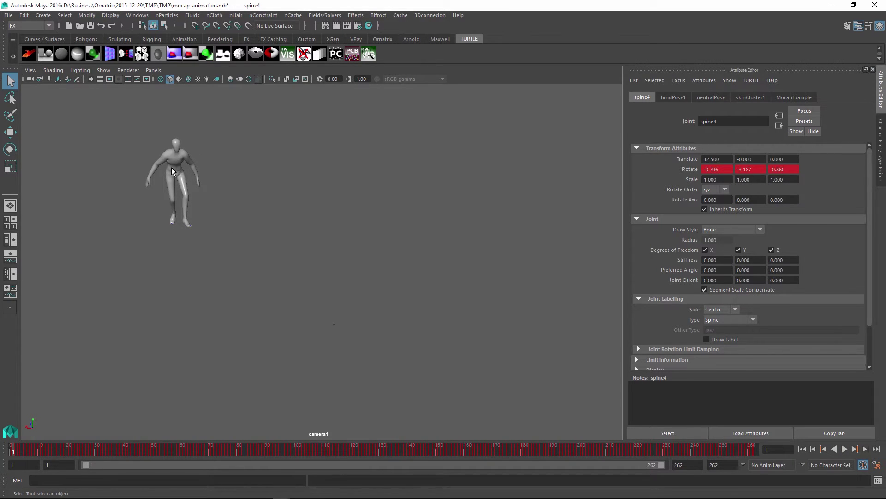
- Switch the character's skin mesh to face selection and frame the head from the side
middle_click_drag(195, 200, 298, 246, "alt")
scroll(317, 261, "up", 8)
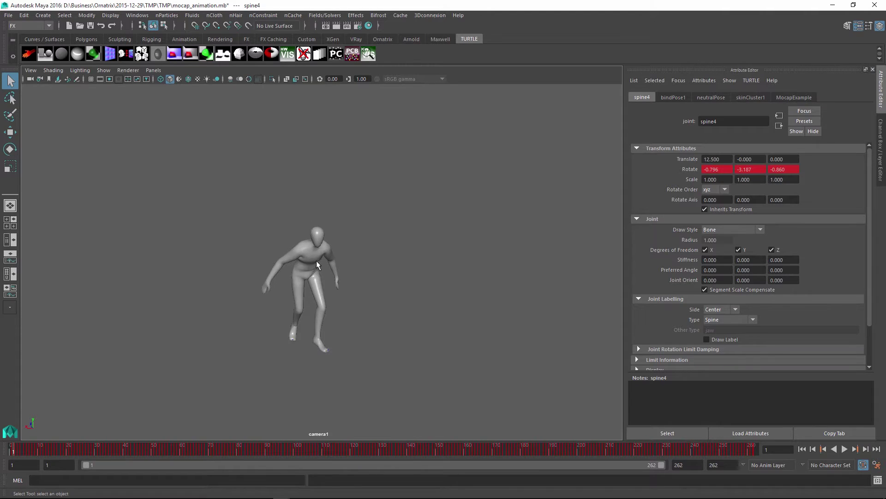
left_click(314, 183)
key("w")
left_click(317, 186)
left_click_drag(269, 211, 359, 210, "alt")
right_click_drag(509, 197, 507, 222)
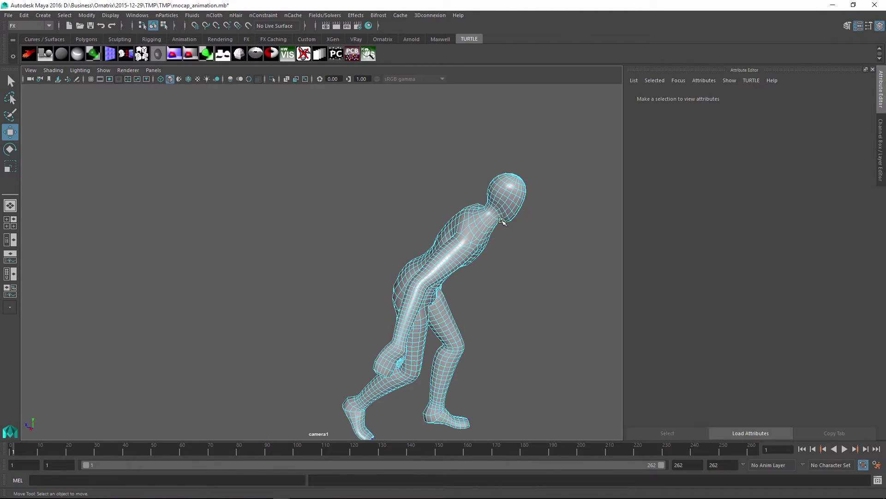
left_click_drag(501, 170, 409, 182, "alt")
scroll(409, 182, "up", 6)
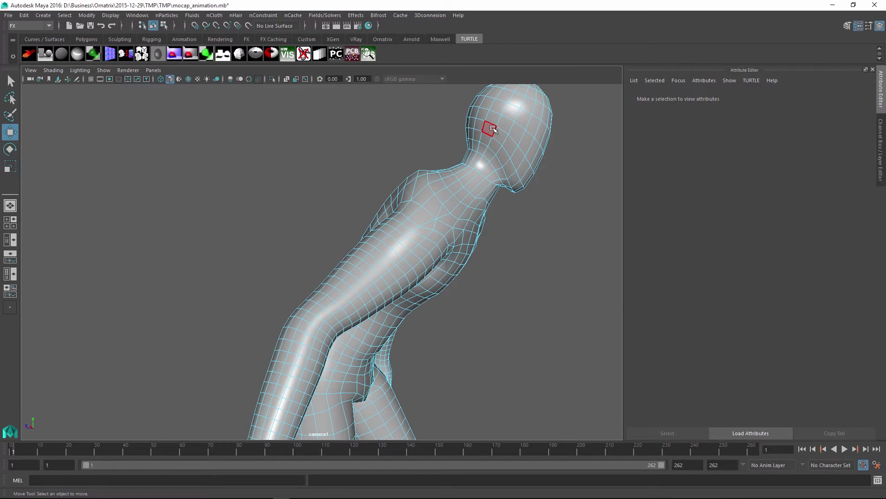
- Select the mesh faces covering the top and back of the head as the scalp area
left_click(505, 104)
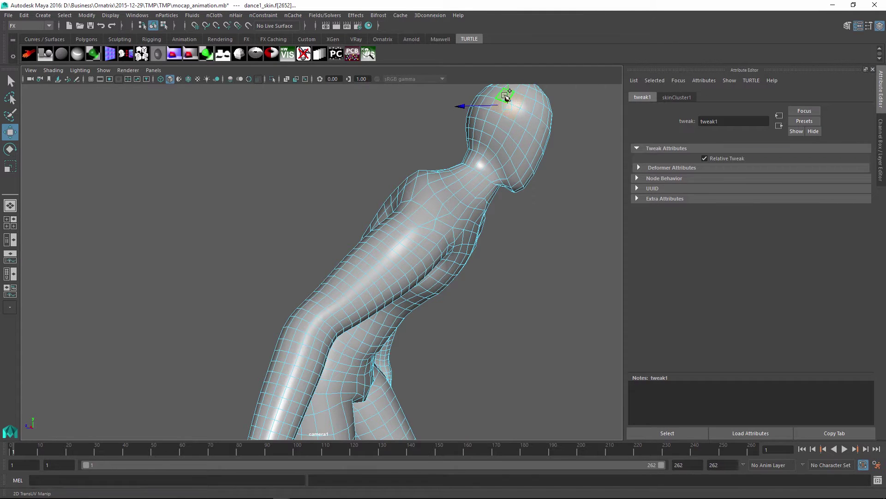
middle_click_drag(521, 106, 443, 188, "alt")
left_click_drag(443, 189, 352, 198, "alt")
left_click(360, 201)
left_click(363, 204, "shift")
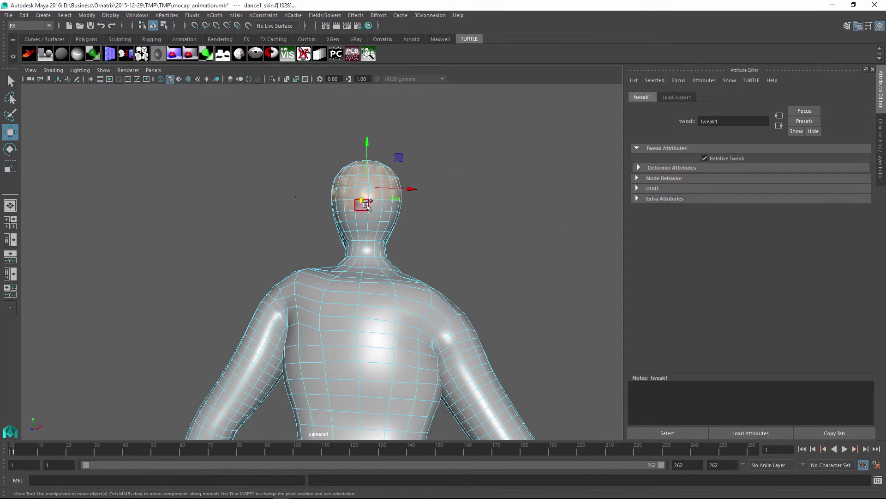
left_click(376, 205, "shift")
left_click(387, 205, "shift")
left_click(363, 215, "shift")
left_click_drag(433, 237, 314, 239, "alt")
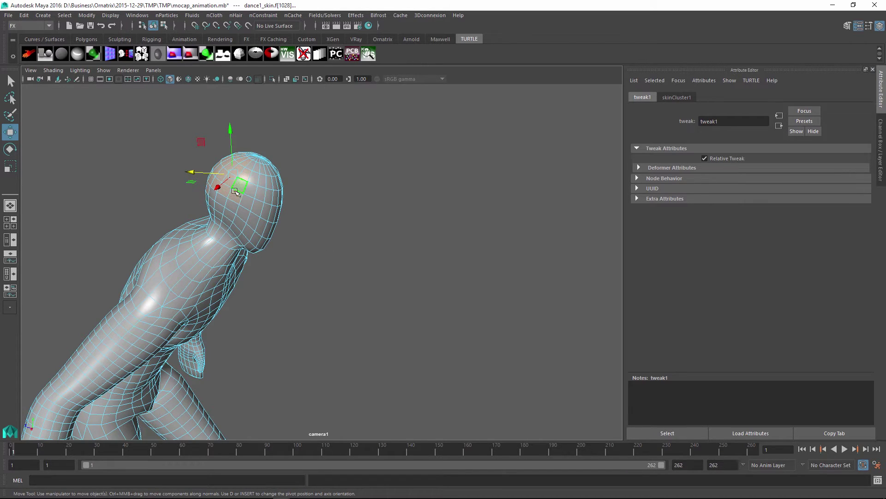
middle_click_drag(262, 189, 387, 218, "alt")
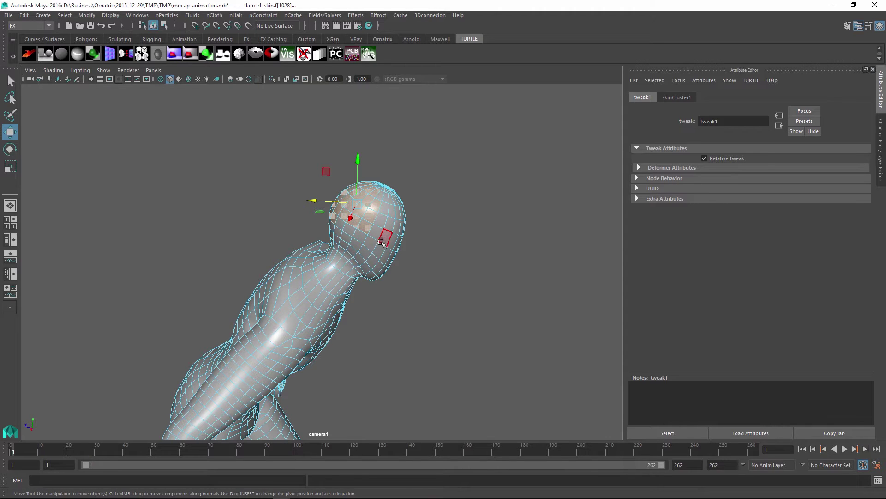
left_click_drag(330, 255, 349, 190, "alt")
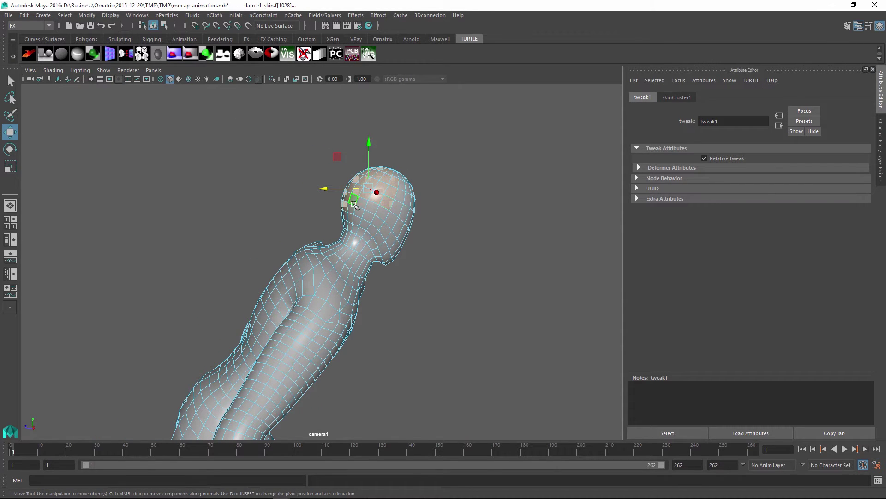
- Add Ornatrix hair to the selected scalp faces
left_click(378, 41)
left_click(31, 54)
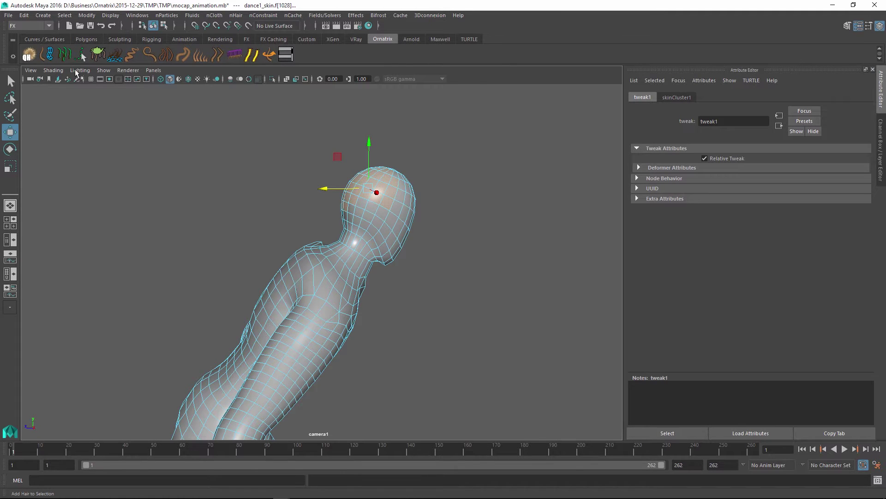
left_click(433, 179)
left_click_drag(429, 183, 325, 203, "alt")
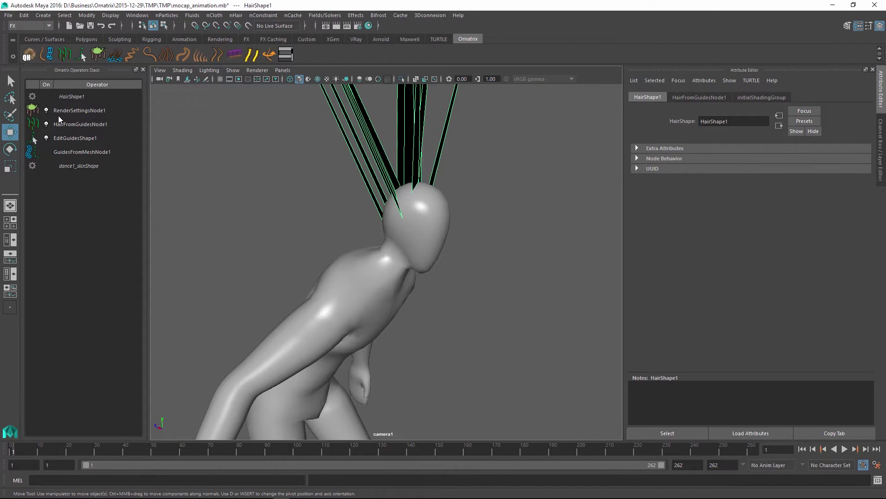
- Delete the HairFromGuidesNode1 and EditGuidesShape1 operators from the hair's operator stack
left_click(74, 124)
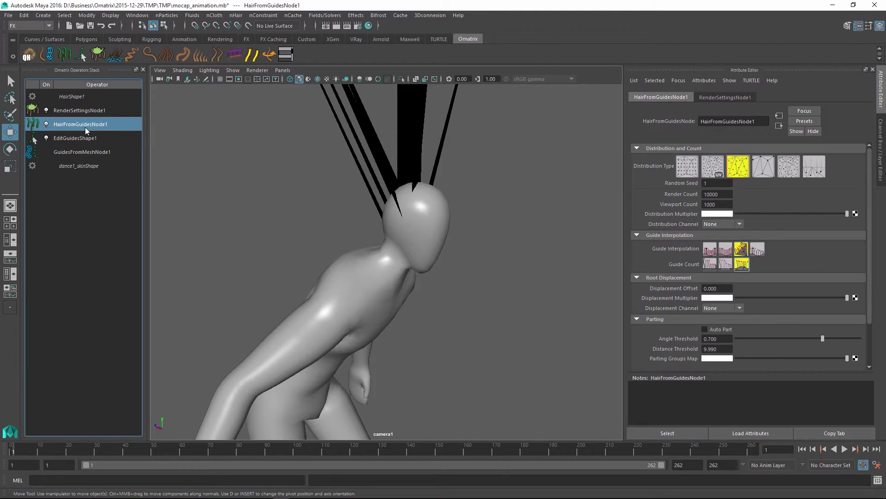
key("Delete")
left_click(88, 128)
key("Delete")
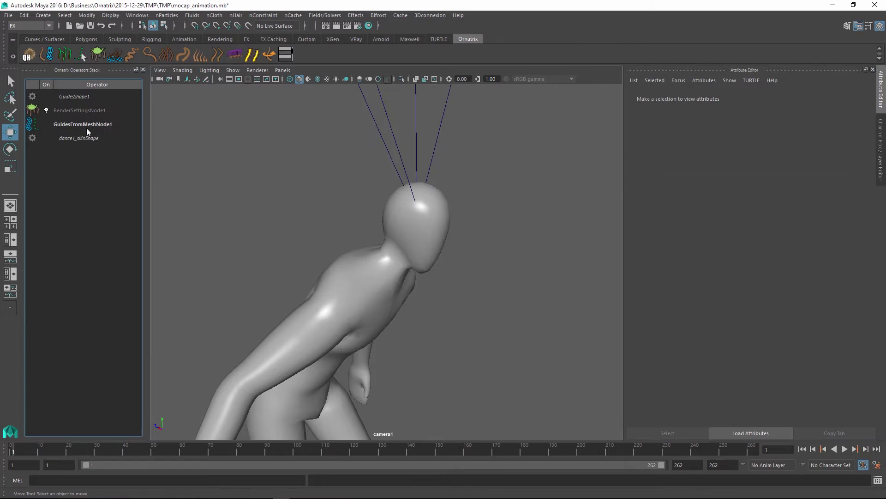
- Give the guides generated from the mesh the evenly spaced grid distribution and shorten their length to about 2.83
left_click(88, 129)
left_click(718, 165)
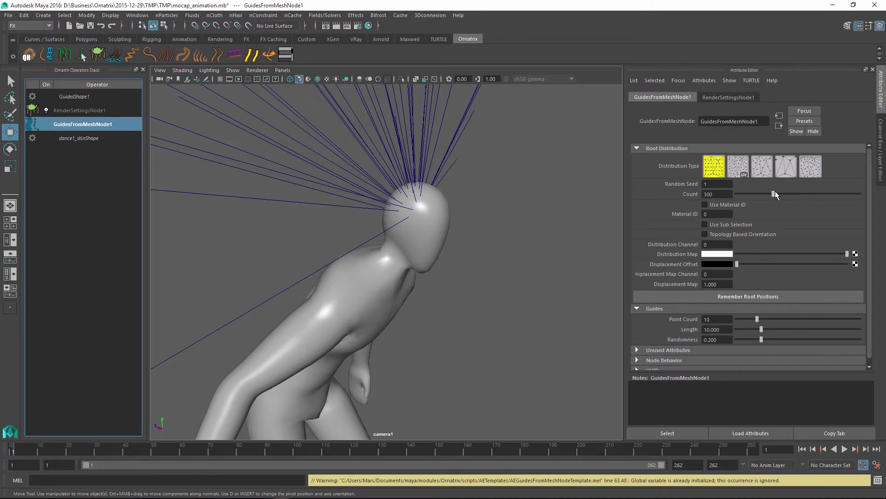
left_click_drag(413, 230, 347, 218, "alt")
left_click_drag(762, 329, 743, 328)
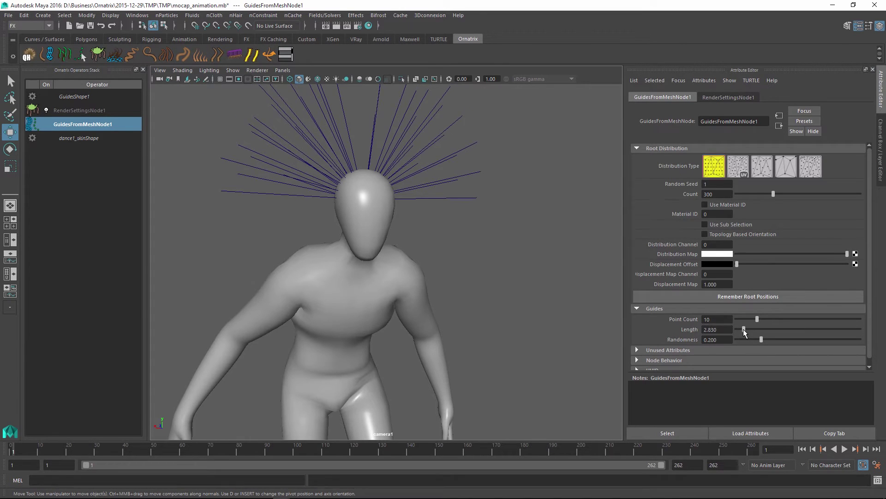
left_click_drag(403, 193, 358, 172, "alt")
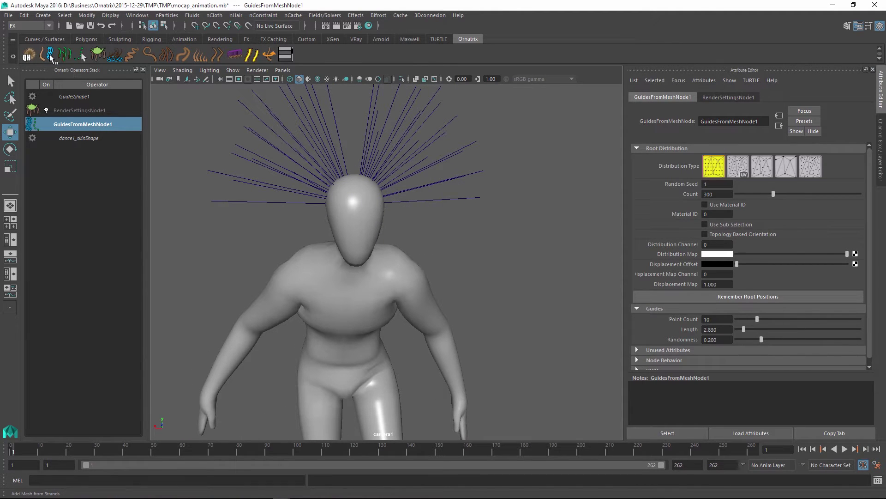
- Add a Mesh from Strands operator above the hair's render settings operator
left_click_drag(330, 149, 361, 146, "alt")
middle_click_drag(402, 184, 375, 221, "alt")
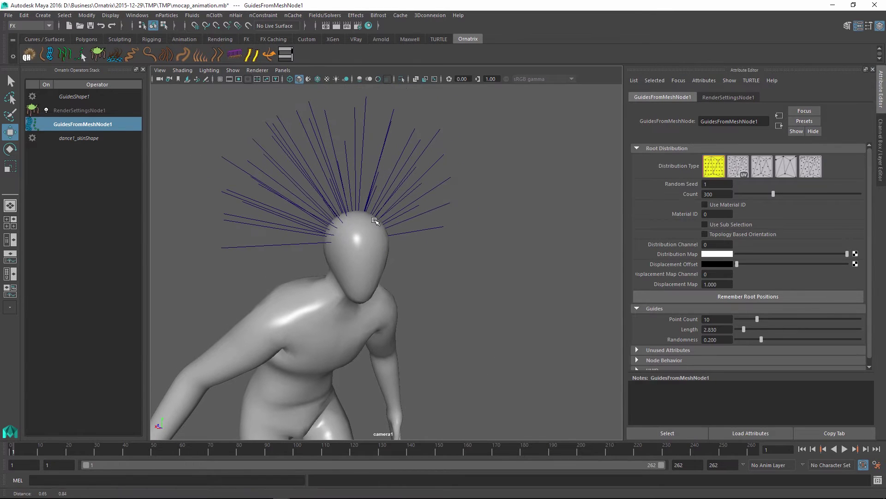
left_click(69, 109)
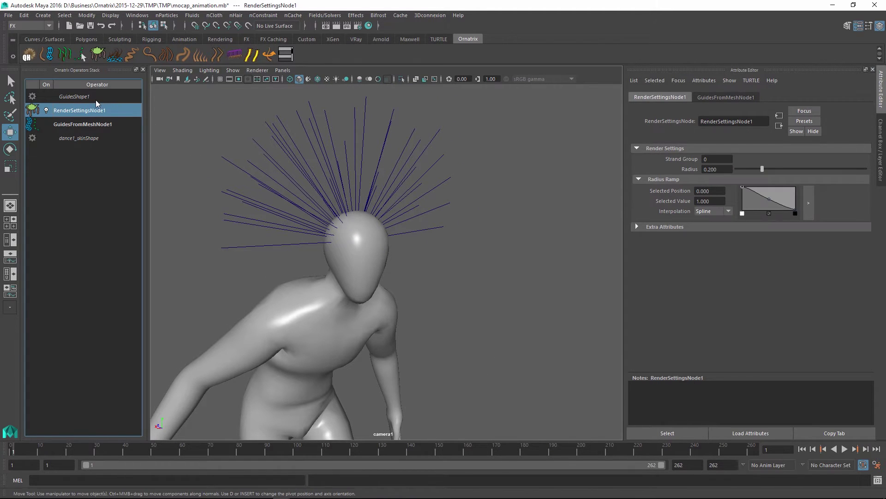
left_click(50, 54)
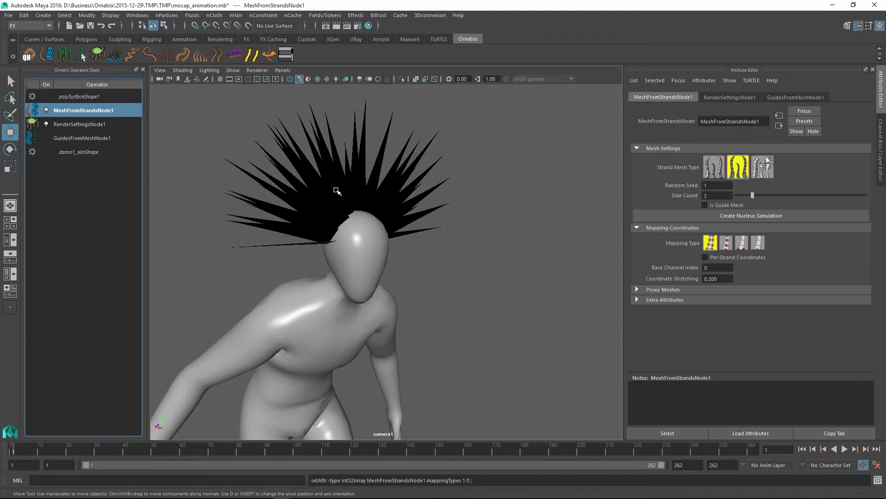
left_click_drag(411, 216, 356, 204, "alt")
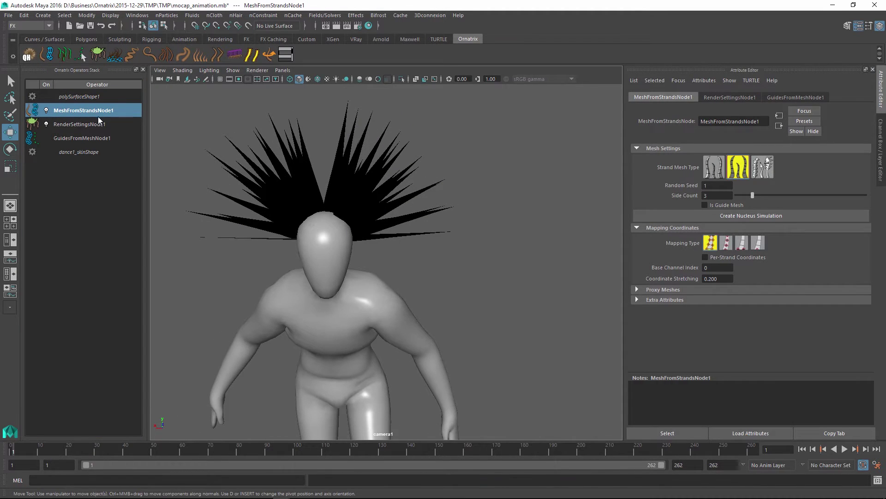
- In the render settings operator, raise the tip end of the strand radius ramp to 0.740
left_click(88, 124)
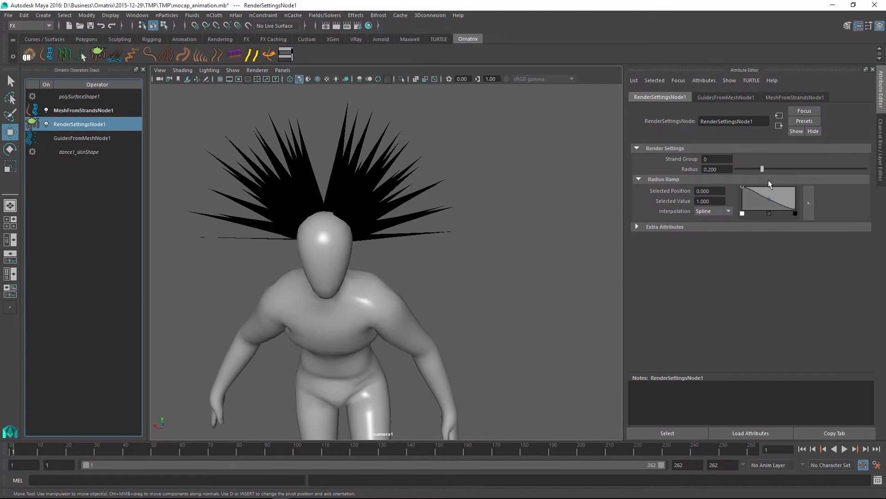
left_click_drag(795, 213, 795, 194)
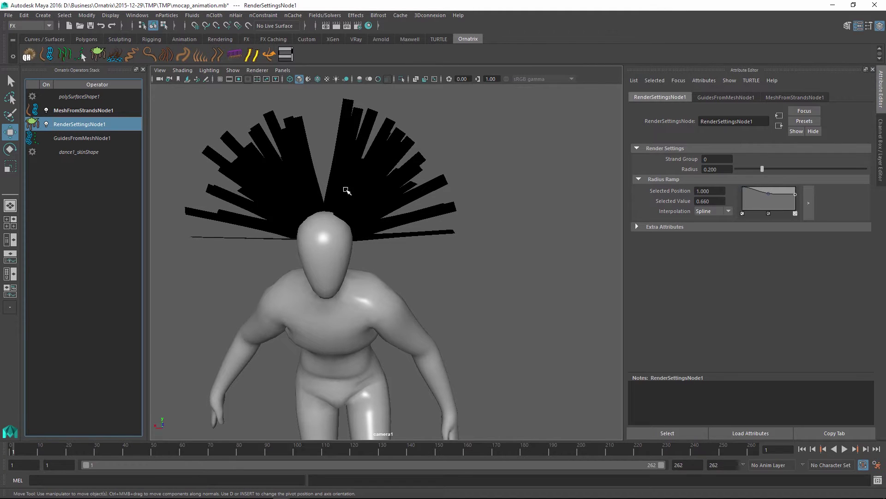
left_click_drag(346, 204, 362, 182, "alt")
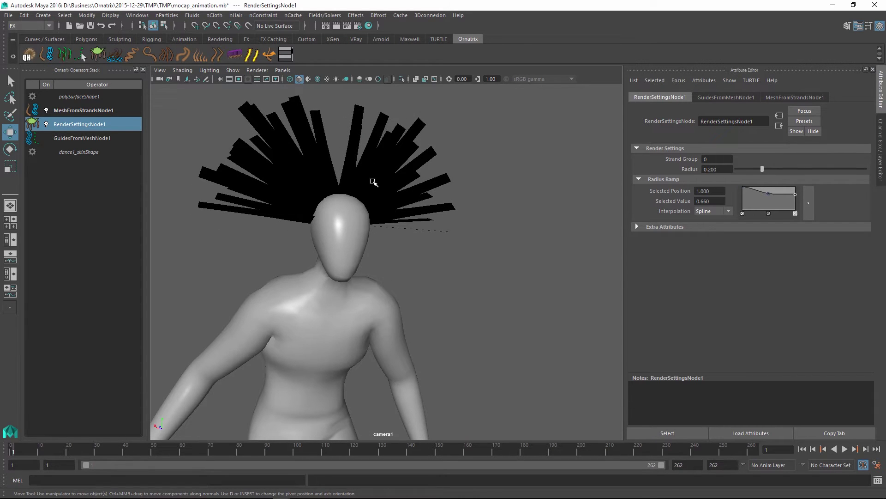
left_click(768, 192)
left_click(795, 192)
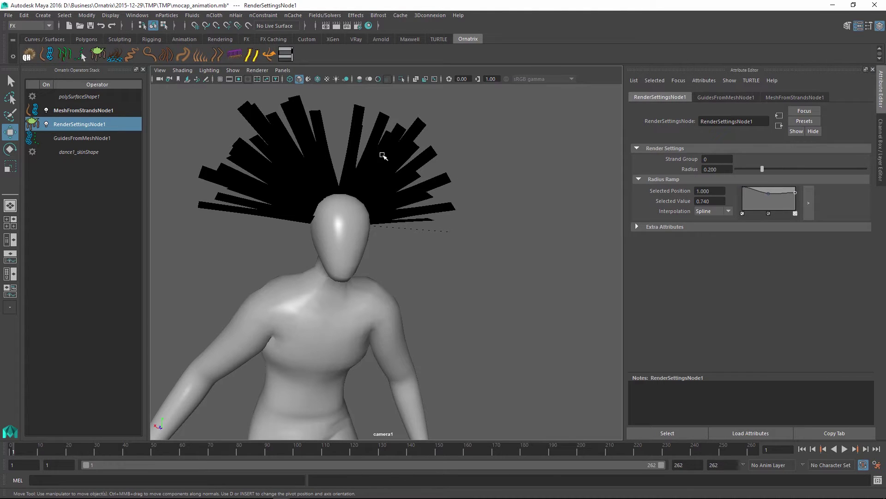
mouse_move(377, 172)
left_mouse_down("alt")
mouse_move(228, 194)
mouse_move(368, 189)
mouse_move(388, 178)
left_mouse_up("alt")
- Mark the Mesh from Strands operator as a guide mesh and create a Nucleus simulation from it
left_click(83, 110)
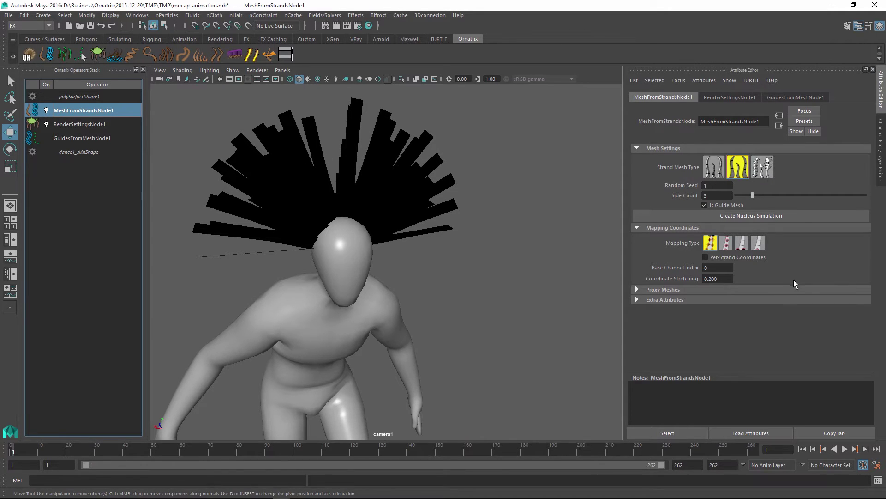
left_click_drag(397, 253, 447, 246, "alt")
left_click(731, 214)
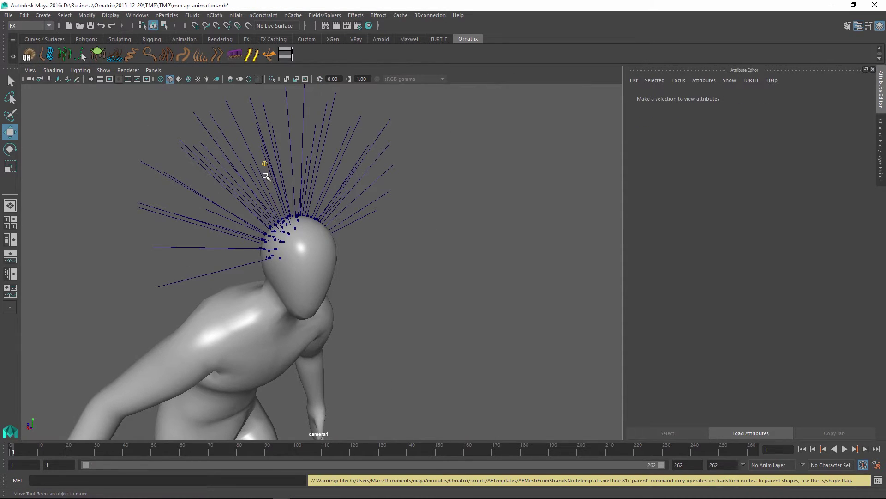
- Select the simulated hair guides, play the animation to examine their motion, and rewind to the first frame
left_click(313, 173)
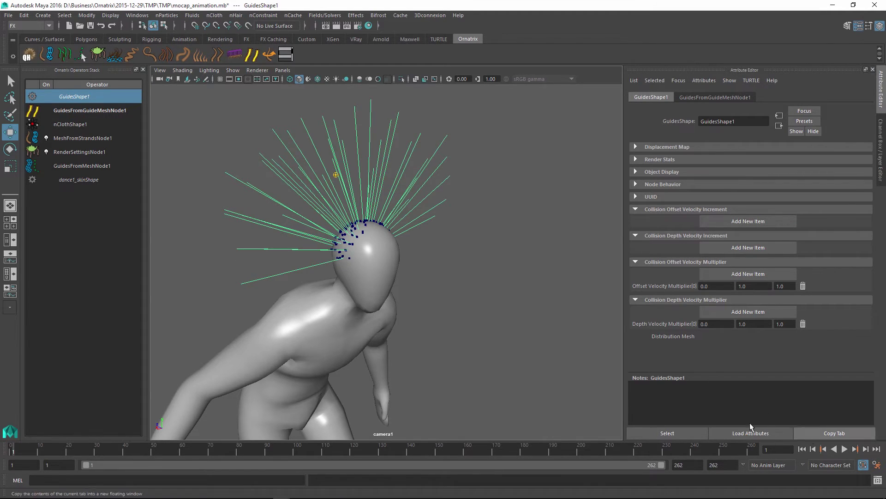
middle_click_drag(408, 258, 319, 216, "alt")
scroll(395, 275, "down", 6)
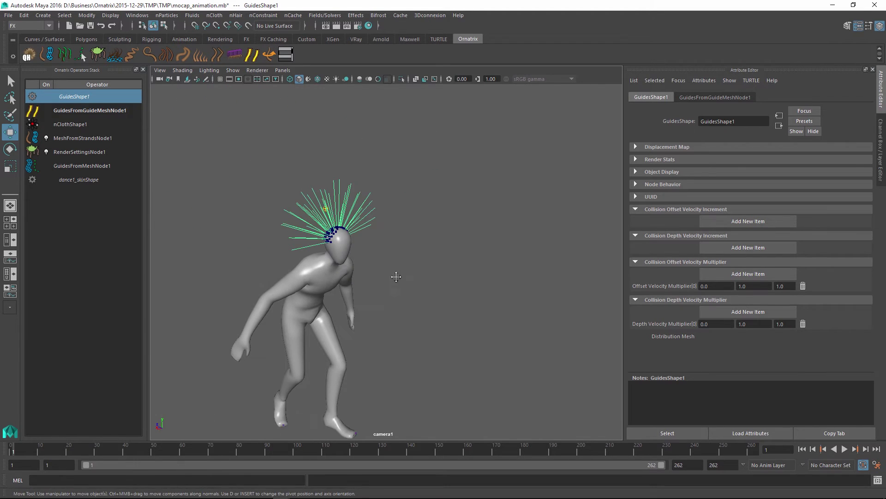
middle_click_drag(395, 276, 325, 220, "alt")
left_click(845, 449)
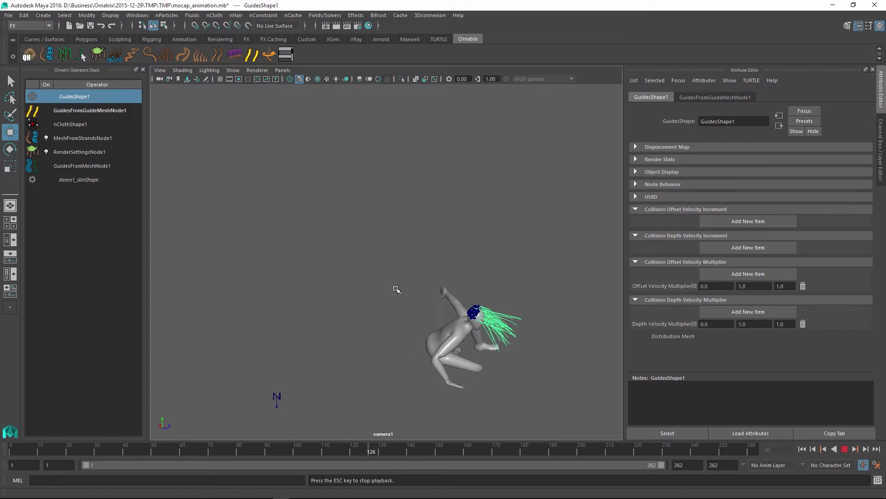
left_click(845, 449)
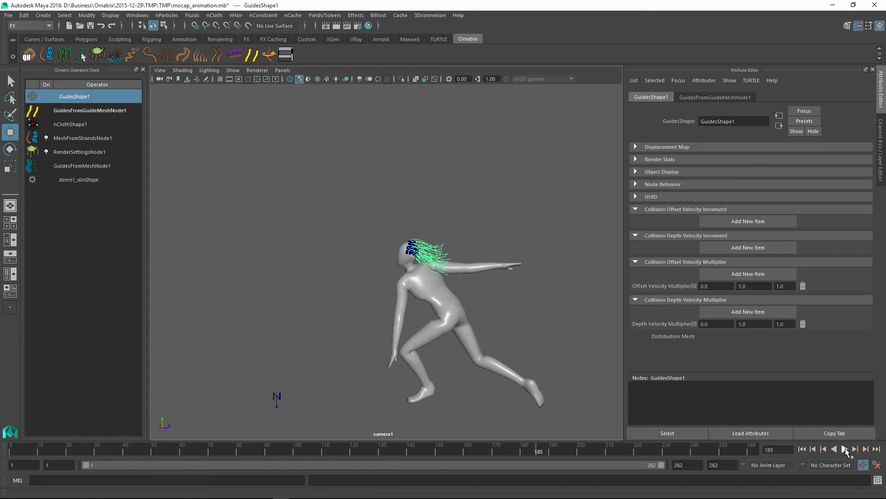
left_click(802, 449)
- In the dynamic properties of the nCloth operator, lower the restitution angle to about 320.6
left_click_drag(595, 208, 519, 216, "alt")
middle_click_drag(290, 228, 394, 197, "alt")
scroll(331, 207, "up", 5)
middle_click_drag(329, 207, 443, 263, "alt")
left_click_drag(443, 264, 447, 243, "alt")
scroll(447, 243, "up", 2)
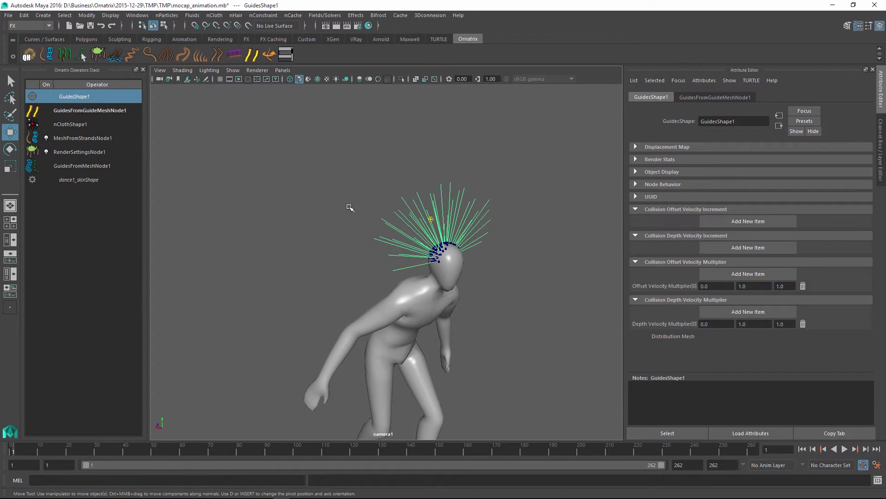
left_click(76, 123)
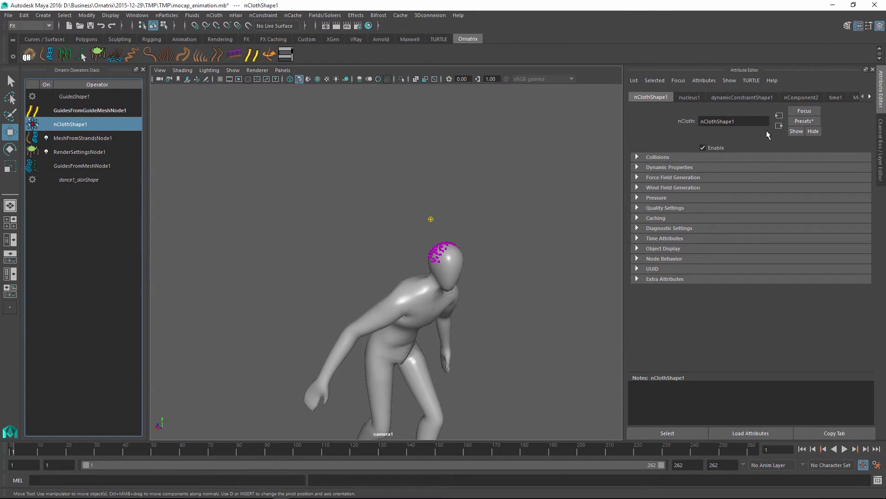
left_click(636, 167)
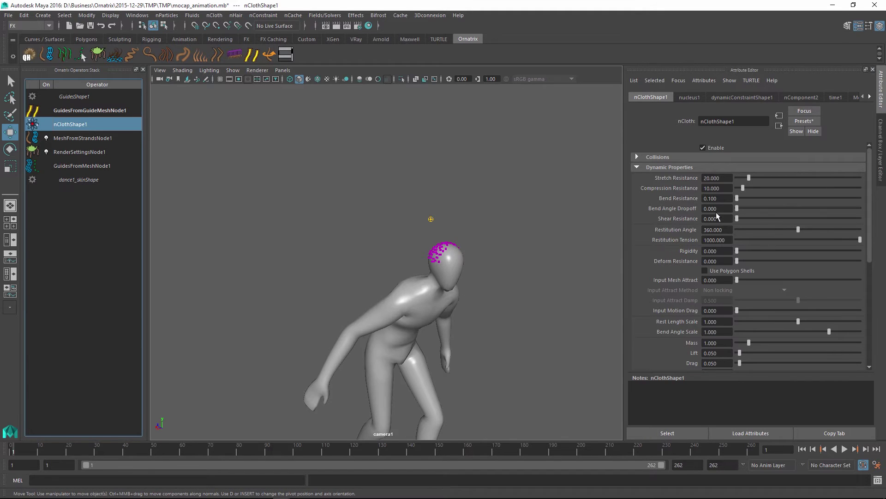
left_click_drag(797, 226, 792, 226)
- Set the nCloth rigidity to 0.2 and look through the remaining dynamic properties
double_click(710, 251)
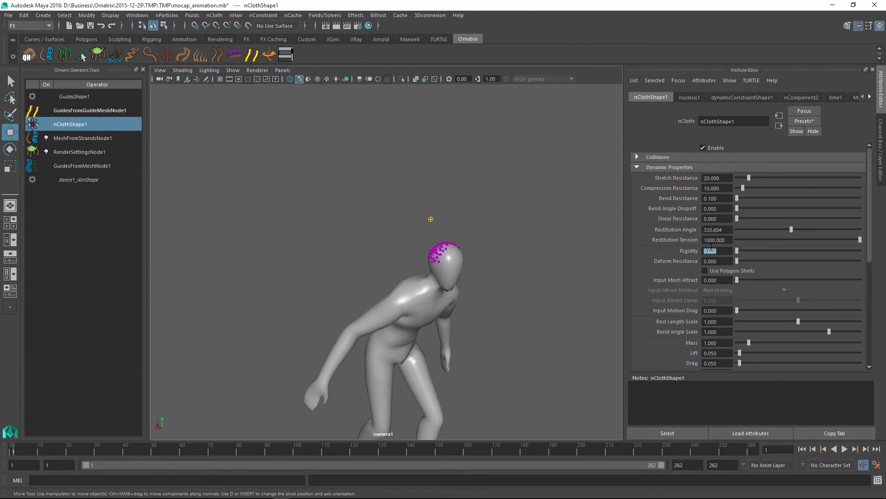
type("0.2")
left_click(710, 261)
mouse_move(869, 198)
left_mouse_down()
mouse_move(872, 298)
mouse_move(870, 196)
left_mouse_up()
scroll(872, 304, "down", 8)
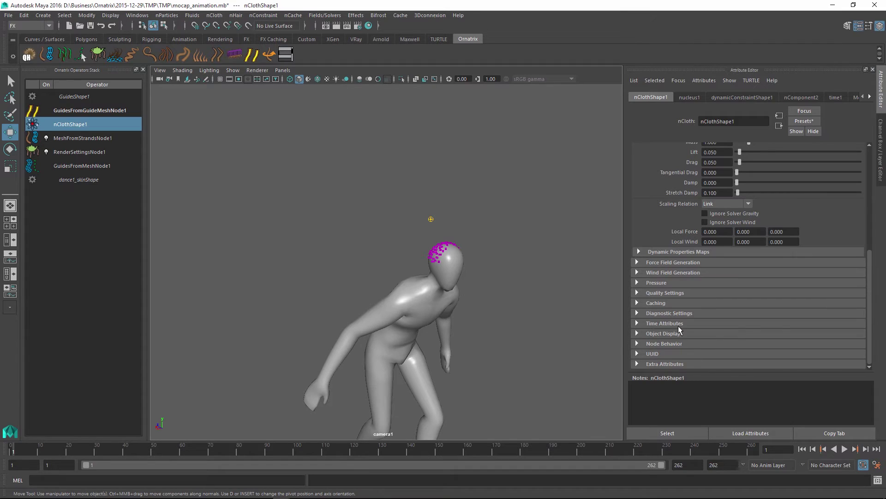
left_click_drag(868, 333, 865, 202)
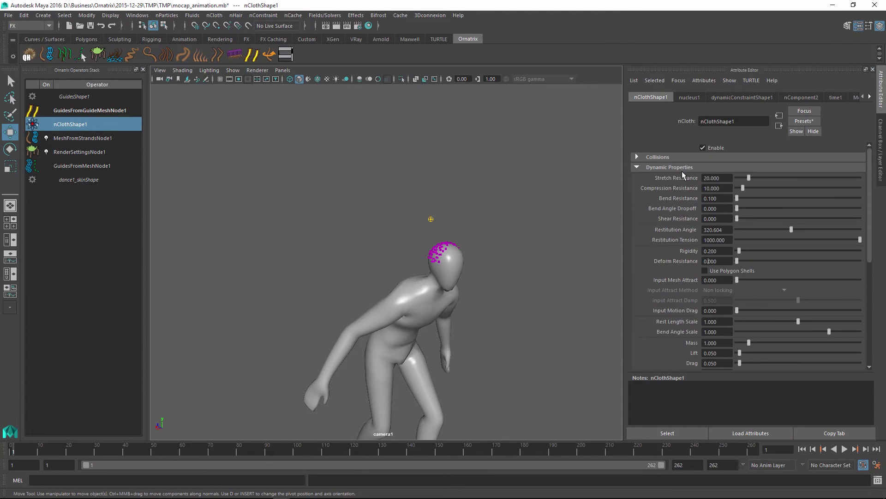
- Select the Guides from Guide Mesh operator and play the animation up to about frame 150 to examine the stiffer hair motion
left_click(79, 111)
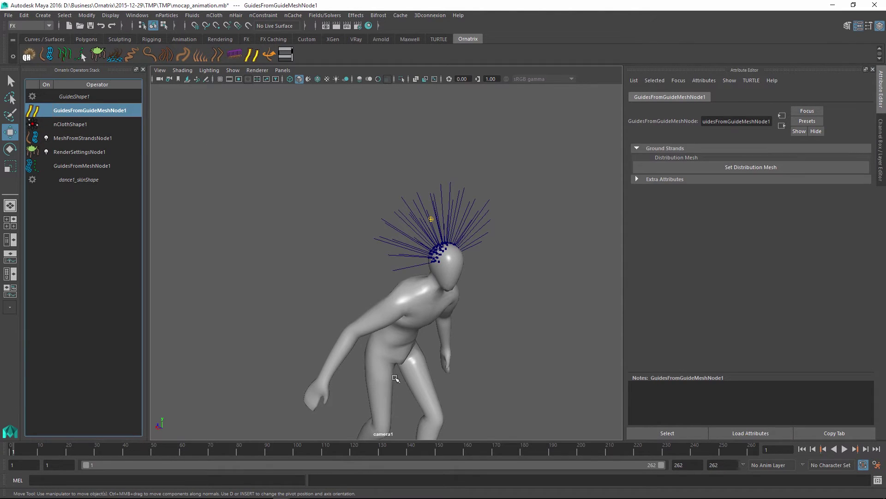
left_click(845, 450)
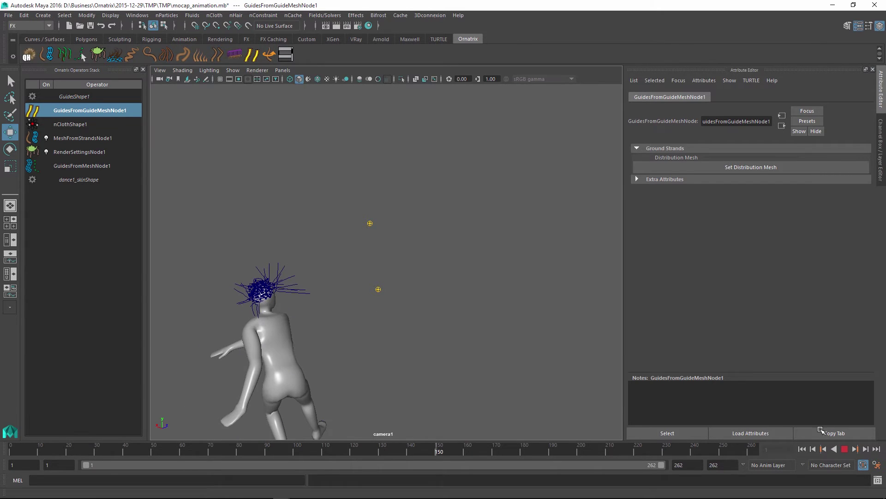
left_click(846, 450)
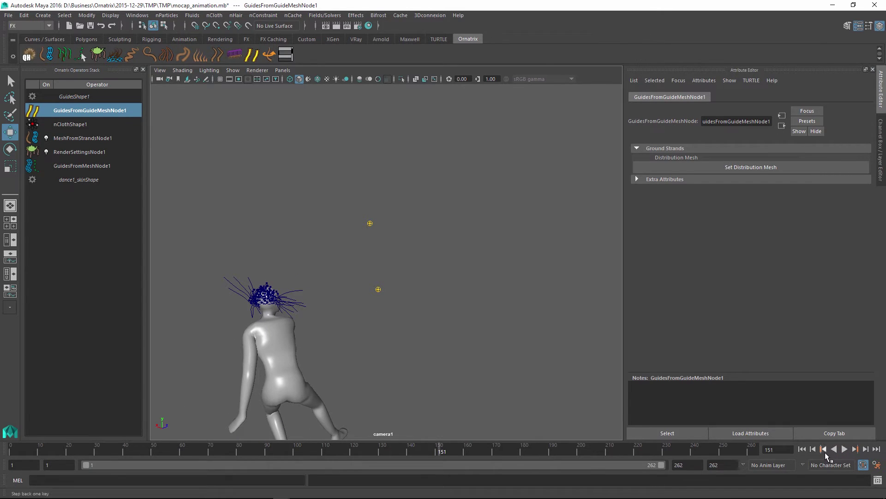
- Set the rigidity of the nCloth operator to 0.001
left_click(74, 96)
left_click(90, 125)
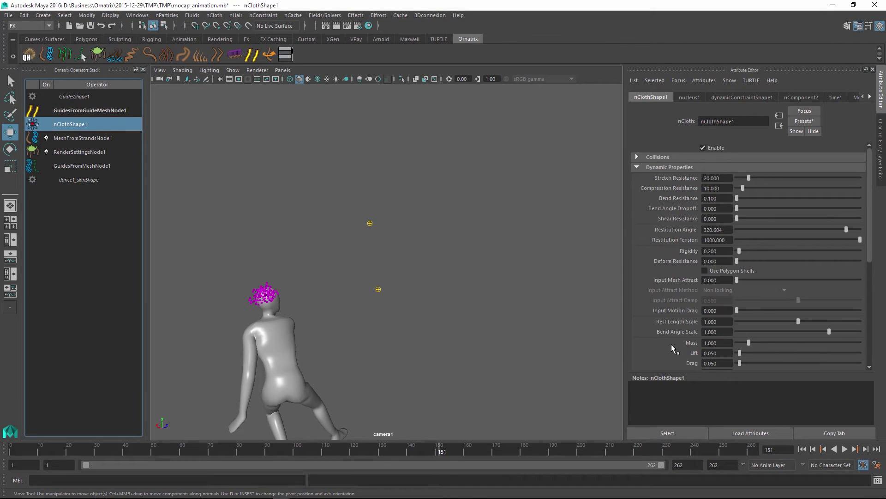
scroll(773, 340, "down", 2)
double_click(717, 223)
type("0.001")
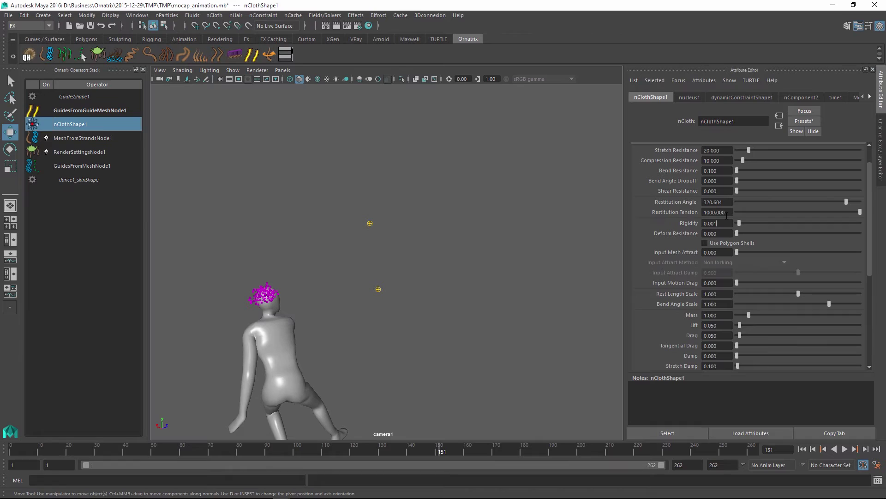
left_click(715, 240)
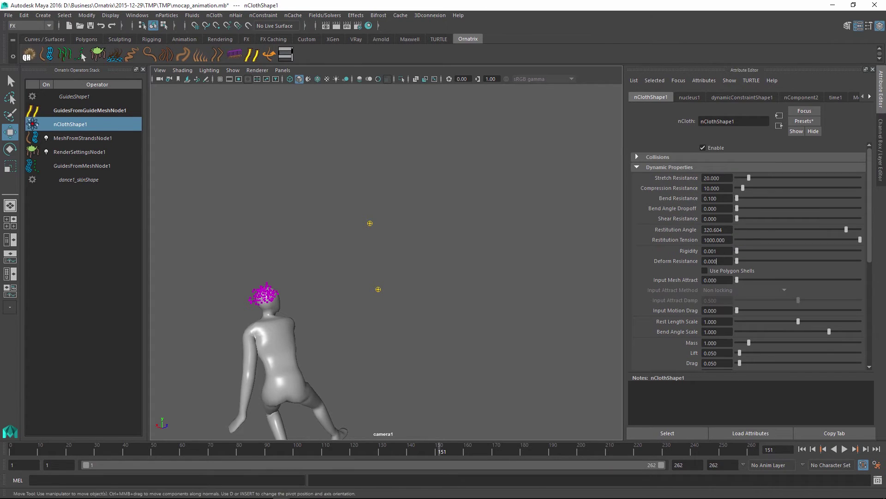
- Rewind to the first frame and set the nCloth solver display to Collision Thickness
left_click(799, 448)
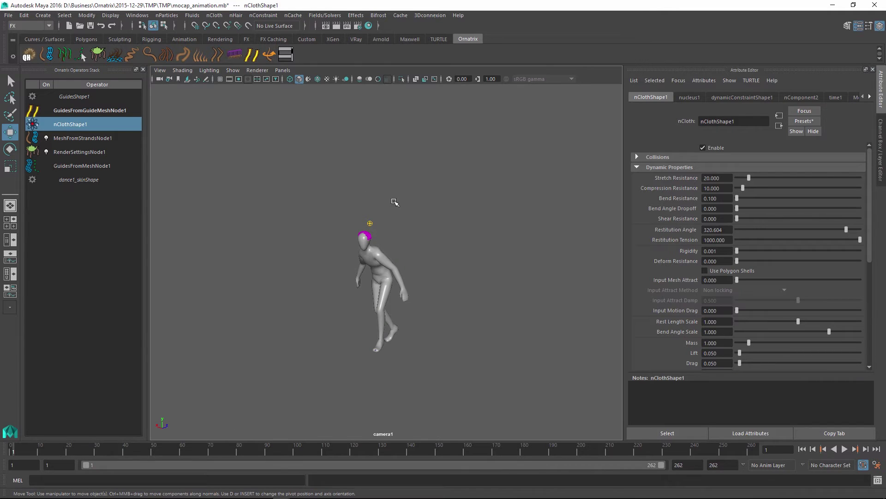
scroll(362, 215, "up", 5)
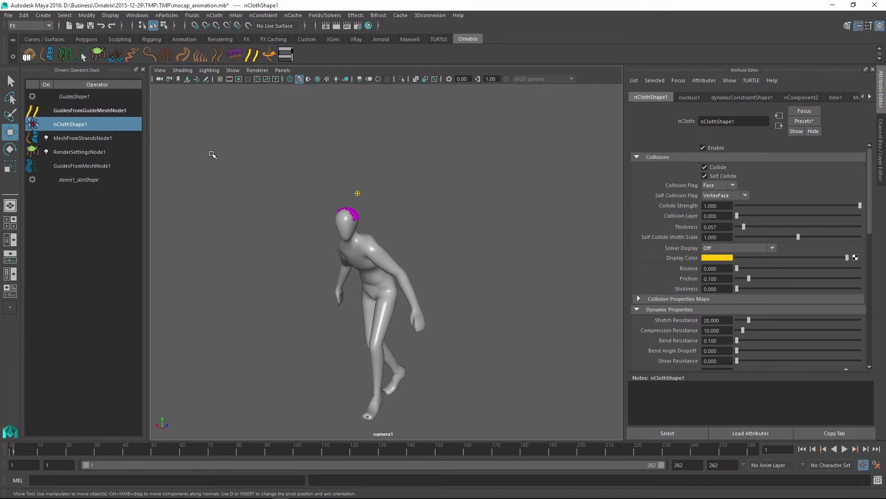
left_click(753, 248)
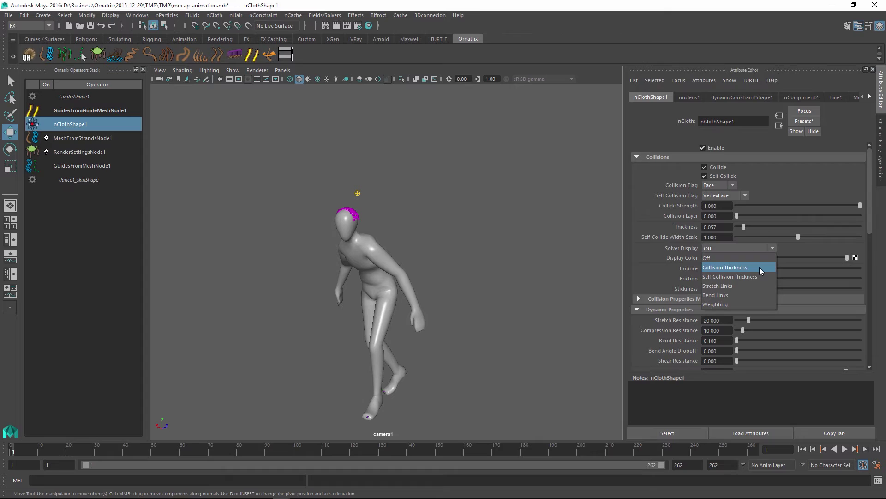
left_click(760, 267)
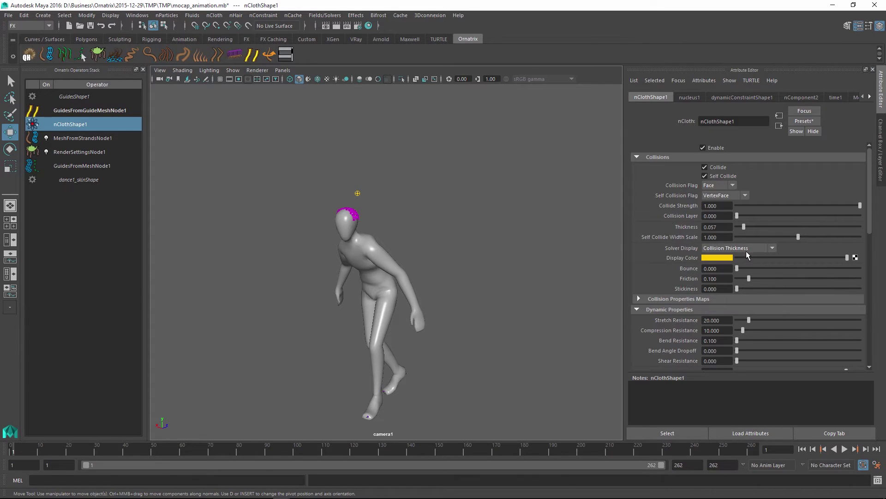
left_click_drag(414, 224, 390, 208, "alt")
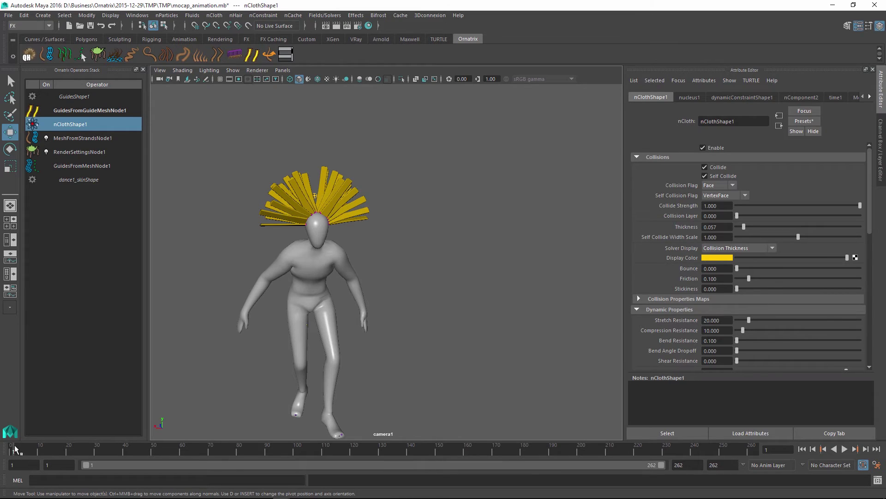
- Scrub to frame 10, play the simulation to examine the collision thickness of the strands, and return to the first frame
left_click_drag(15, 446, 40, 452)
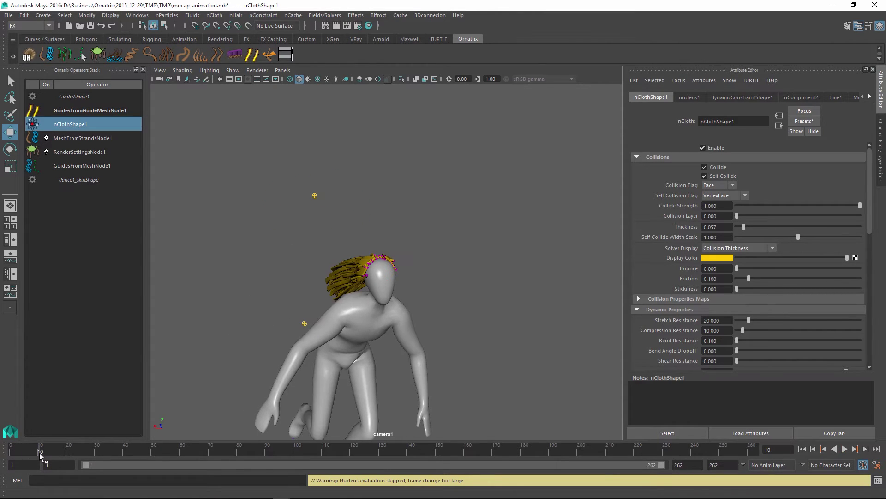
left_click_drag(327, 364, 426, 355, "alt")
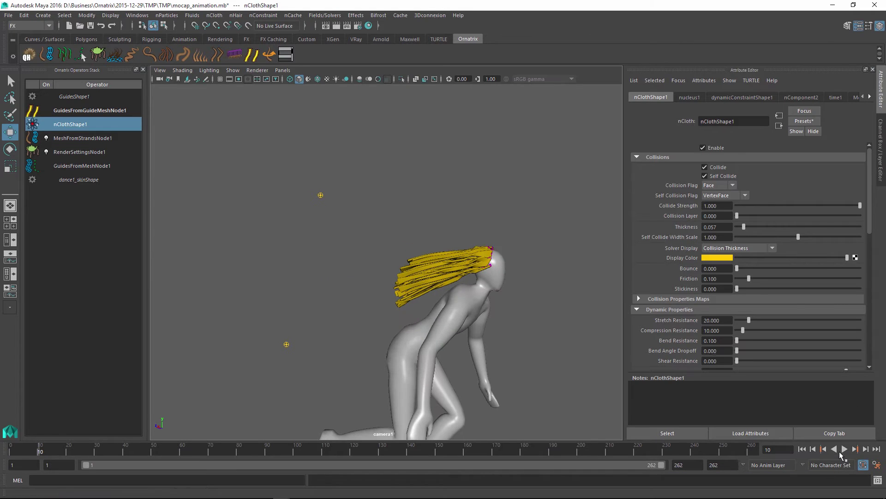
left_click(844, 449)
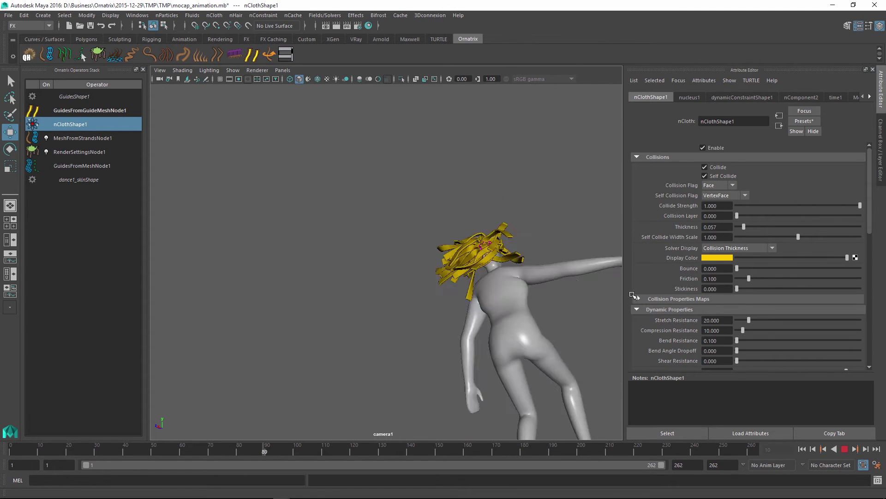
left_click(845, 448)
left_click_drag(345, 287, 376, 282, "alt")
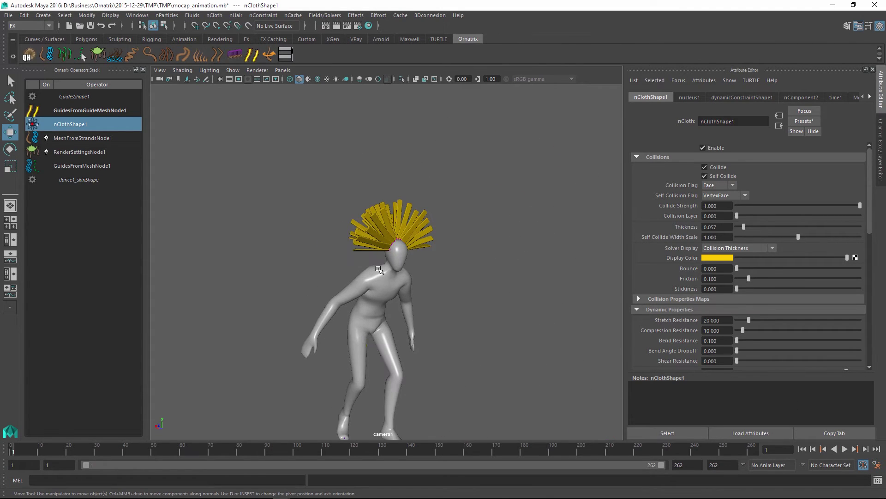
scroll(416, 258, "up", 4)
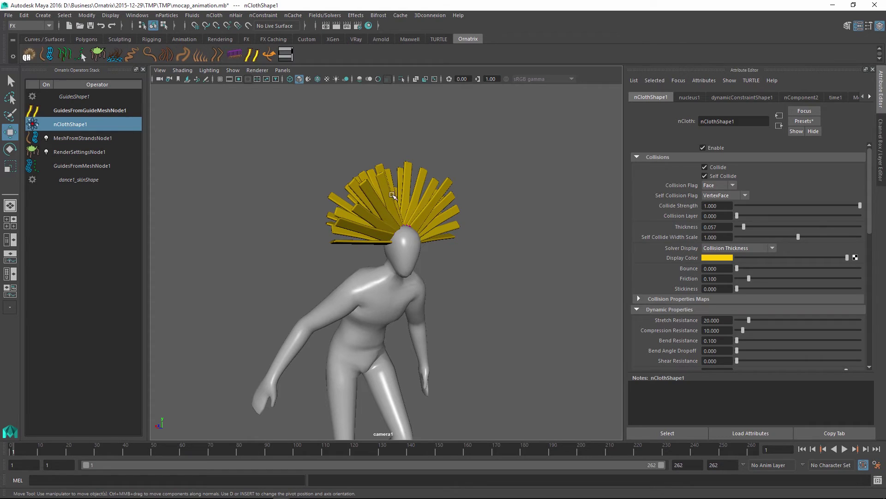
- Add an Edit Guides operator above Guides from Mesh and activate its brush mode with a brush strength of 0.085
left_click(71, 164)
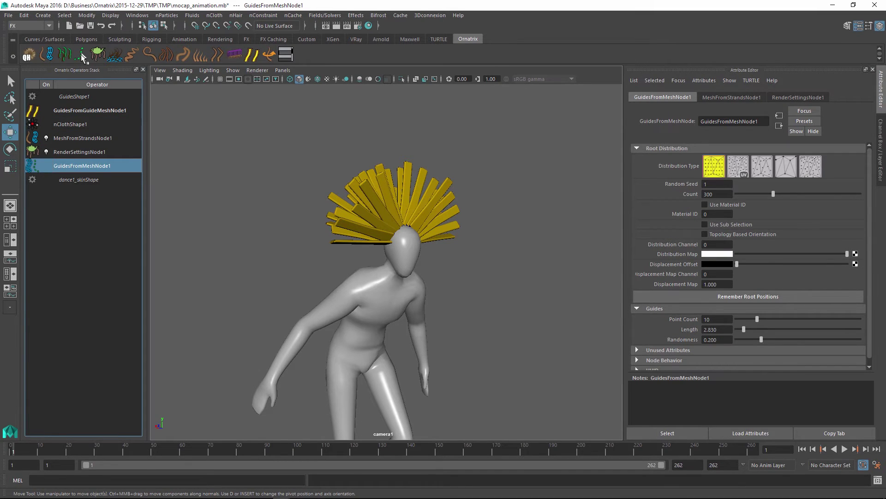
left_click(82, 54)
left_click(740, 162)
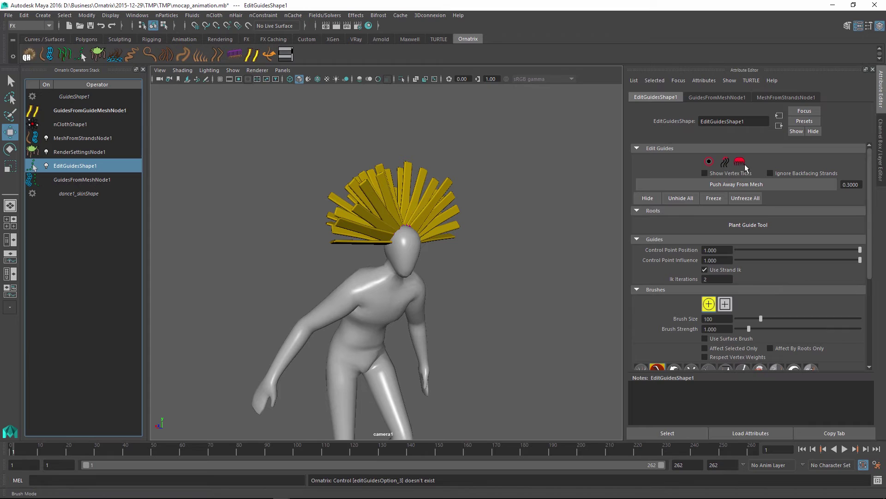
left_click(763, 240)
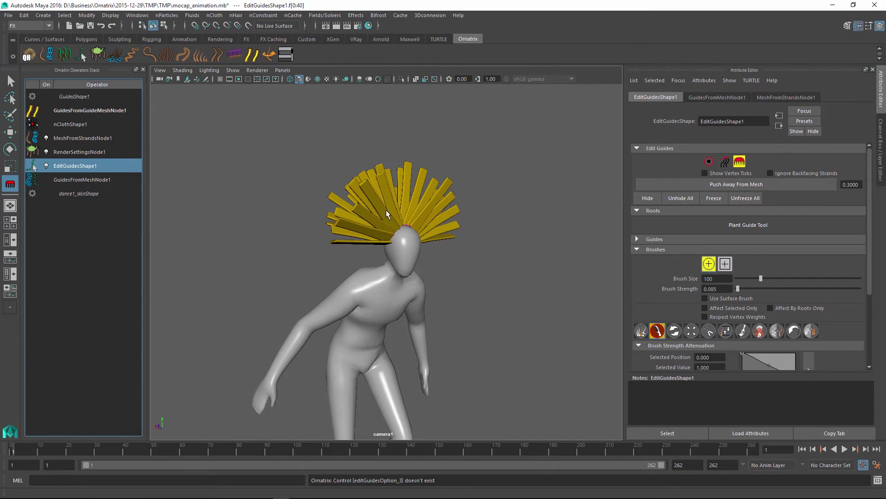
- Brush the upright hair guides outward and down around the front, back and sides of the head
mouse_move(408, 216)
left_mouse_down("alt")
mouse_move(520, 209)
mouse_move(464, 209)
mouse_move(531, 217)
mouse_move(479, 219)
left_mouse_up("alt")
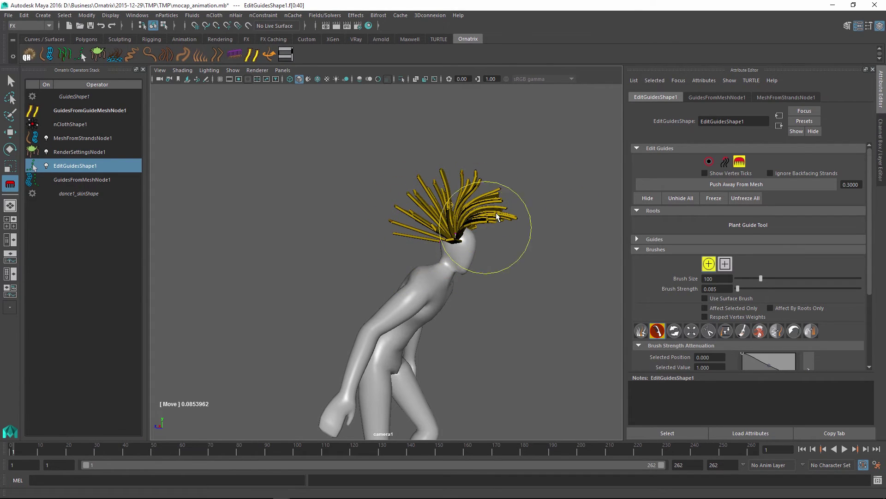
mouse_move(471, 213)
left_mouse_down()
mouse_move(530, 224)
mouse_move(503, 225)
left_mouse_up()
mouse_move(398, 209)
left_mouse_down()
mouse_move(348, 236)
mouse_move(381, 244)
mouse_move(428, 201)
mouse_move(368, 200)
mouse_move(377, 199)
left_mouse_up()
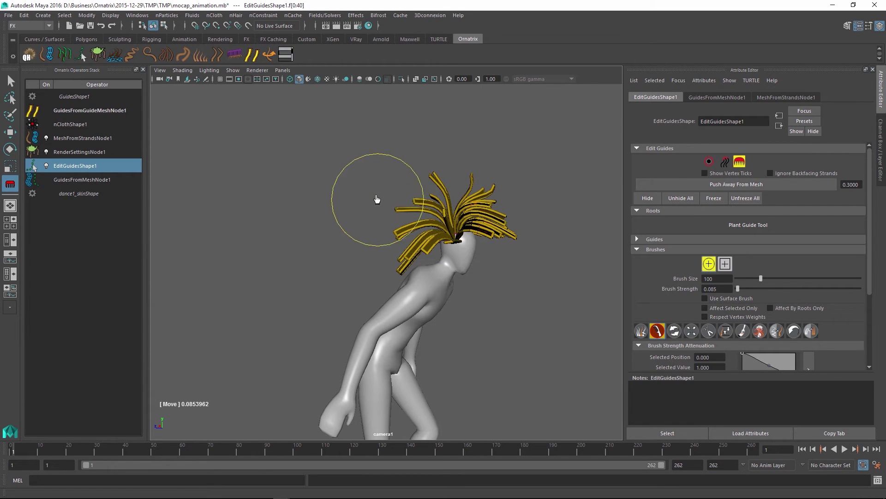
mouse_move(496, 233)
left_mouse_down("alt")
mouse_move(331, 199)
mouse_move(288, 216)
left_mouse_up("alt")
left_click_drag(346, 251, 384, 231, "alt")
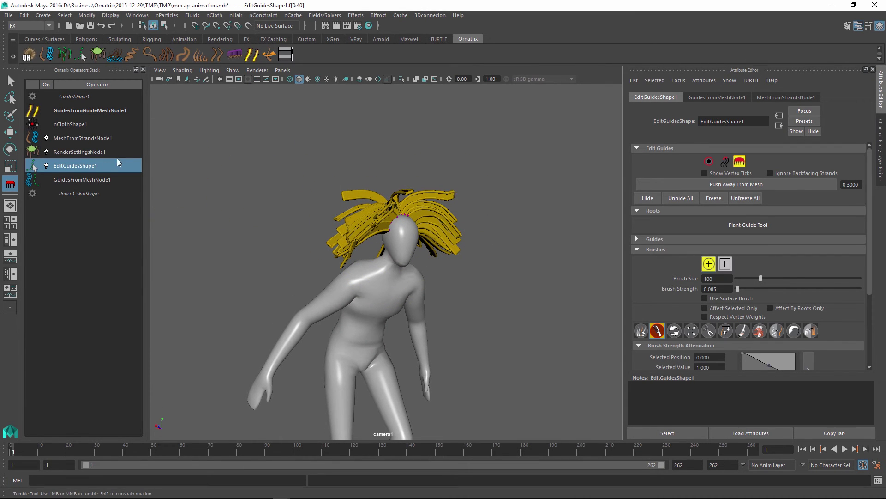
- Add a Curl operator above Edit Guides with a magnitude of 0.034 and a phase of -0.887
left_click(150, 54)
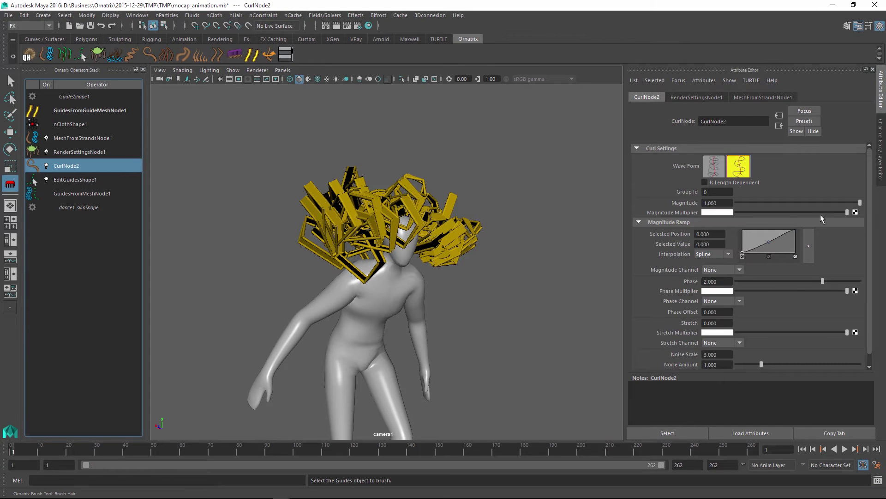
left_click_drag(855, 206, 735, 268)
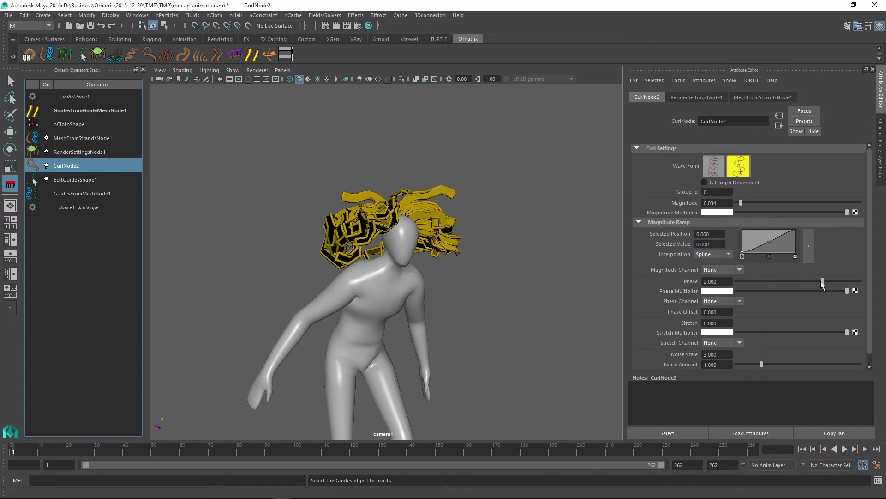
left_click_drag(822, 281, 787, 280)
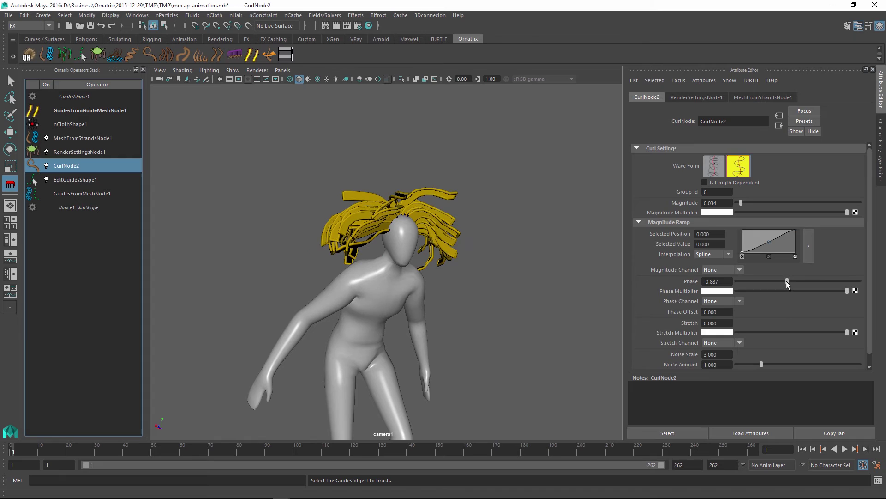
- Select the render settings operator, play the simulation of the curled guides, and rewind to the first frame
left_click(79, 151)
left_click(845, 449)
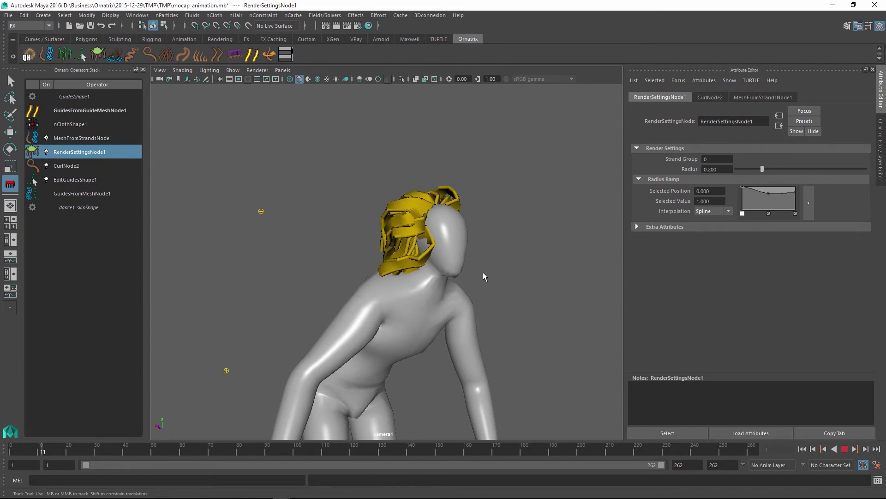
left_click(845, 448)
left_click(802, 449)
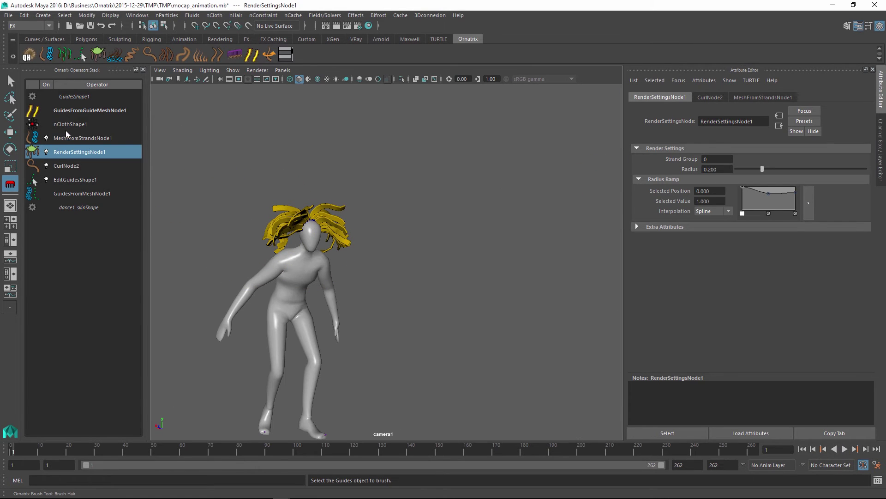
- Review the resistance, mass and damping values in the nCloth operator's dynamic properties
left_click(69, 127)
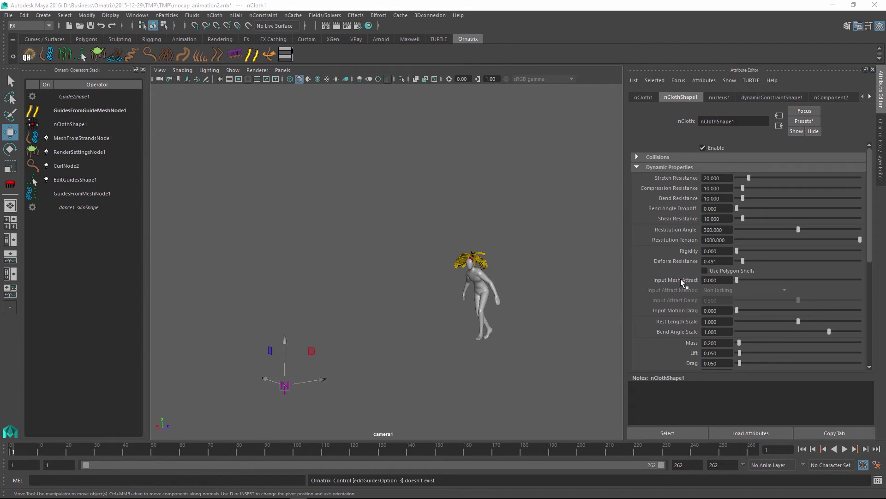
scroll(681, 269, "down", 3)
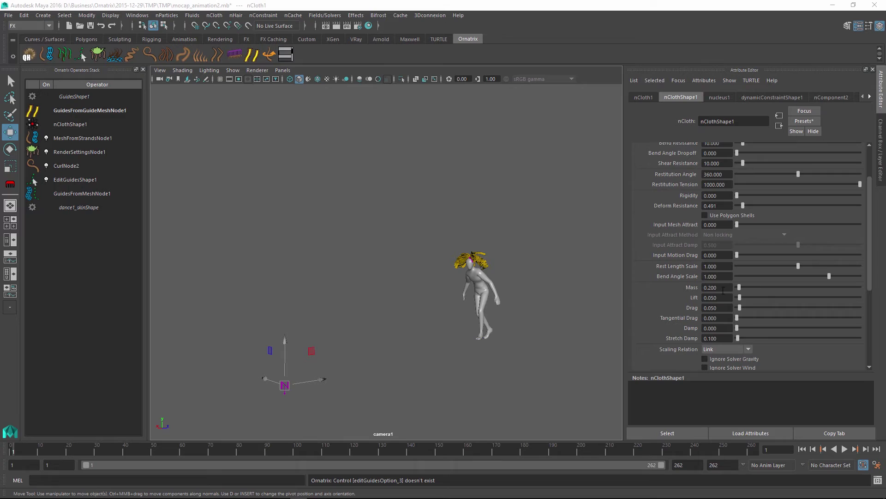
scroll(669, 295, "up", 2)
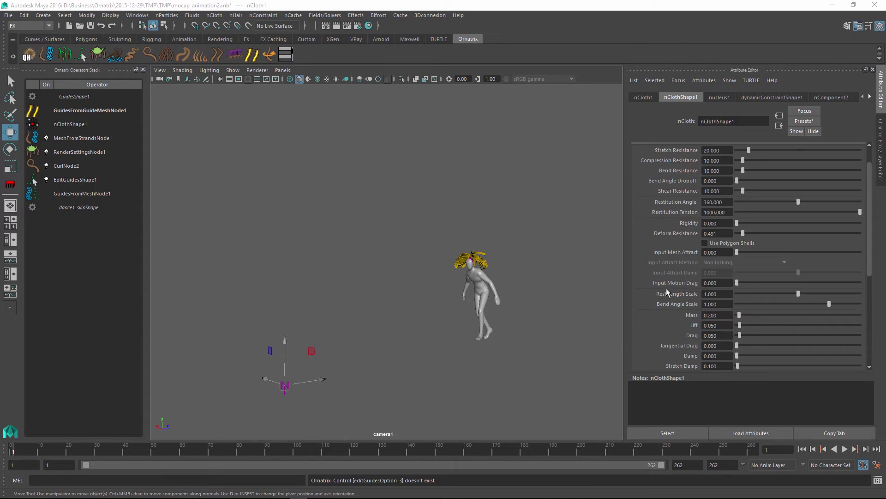
- Play the guide simulation, select nRigidShape1 in the Outliner, and stop playback at the first frame
left_click(845, 449)
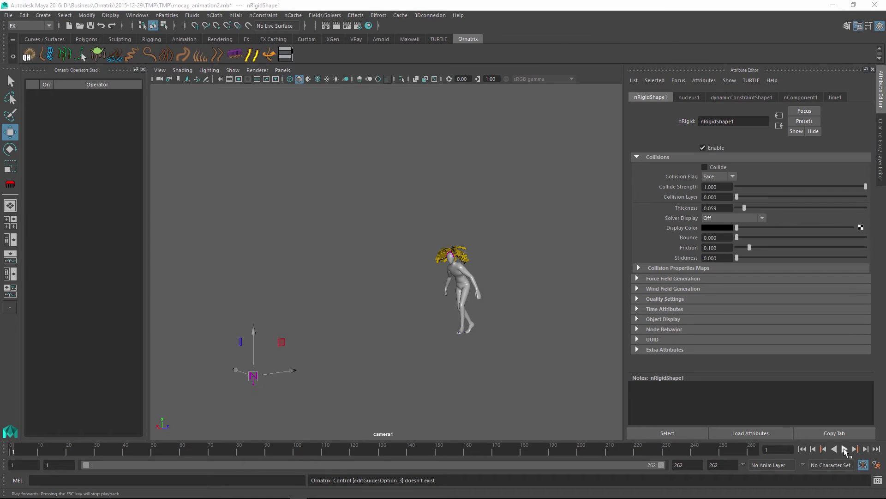
left_click(845, 449)
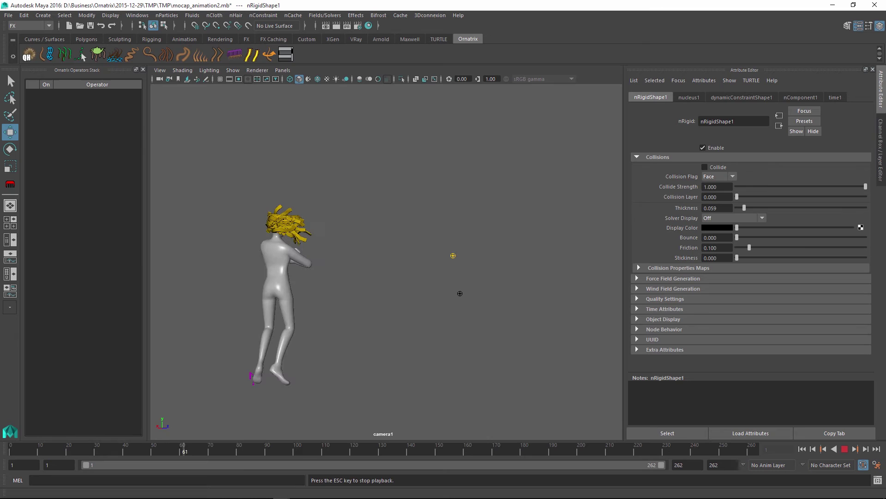
left_click(175, 80)
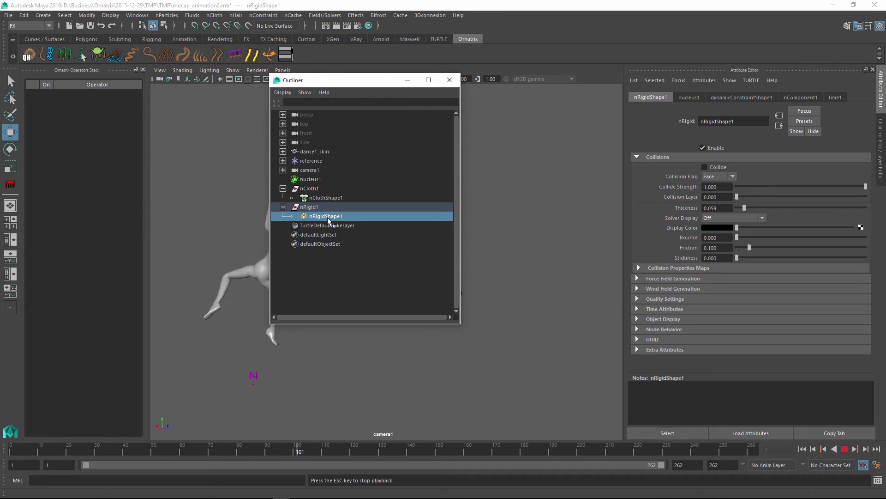
left_click_drag(380, 79, 5, 45)
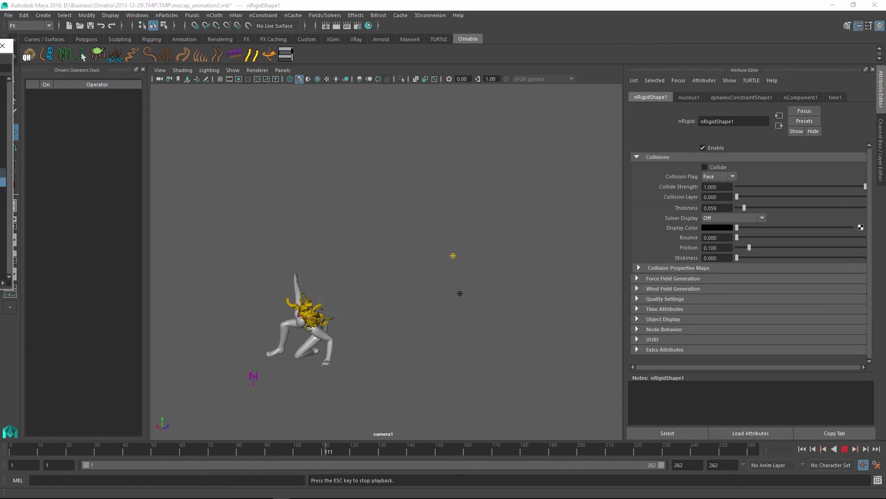
left_click(2, 45)
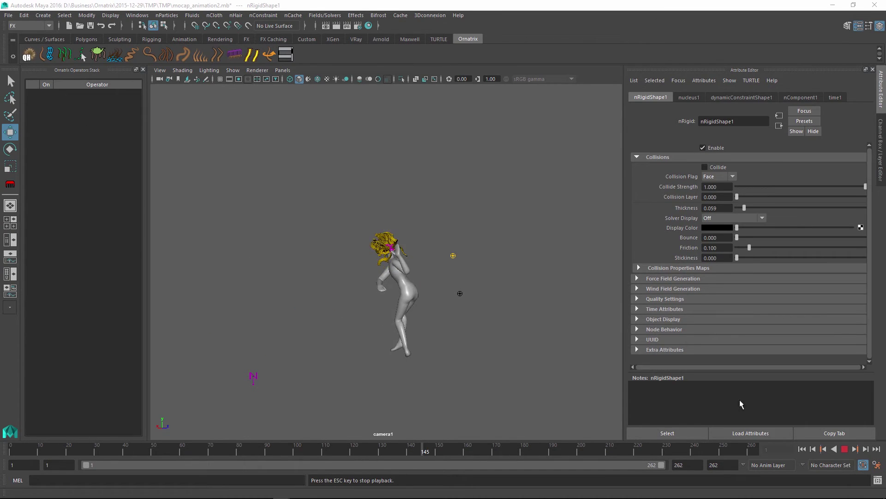
left_click(844, 448)
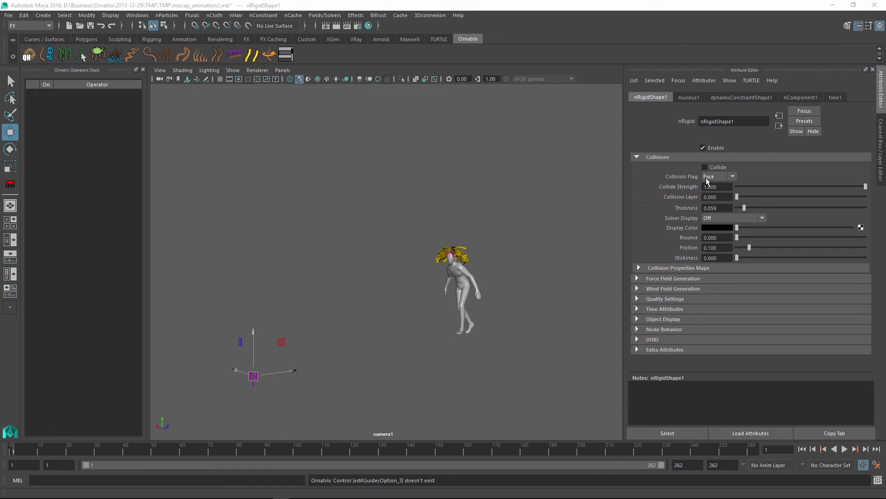
- Preview the Collision Thickness display of nRigidShape1, set its solver display back to Off, and enable Collide
left_click(716, 218)
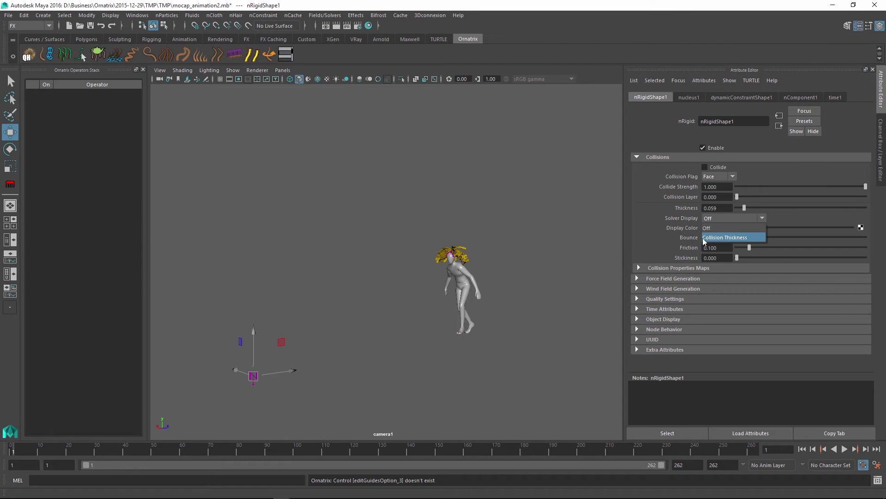
left_click(749, 237)
scroll(467, 282, "up", 5)
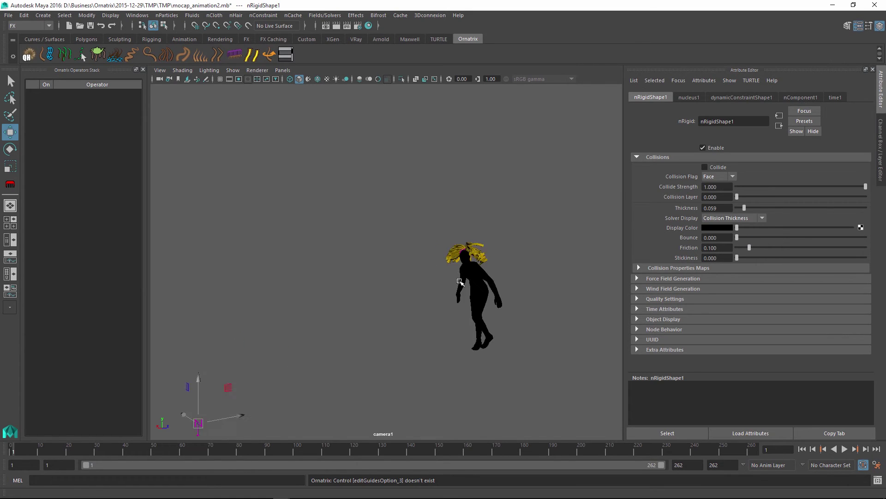
left_click(709, 219)
left_click(748, 228)
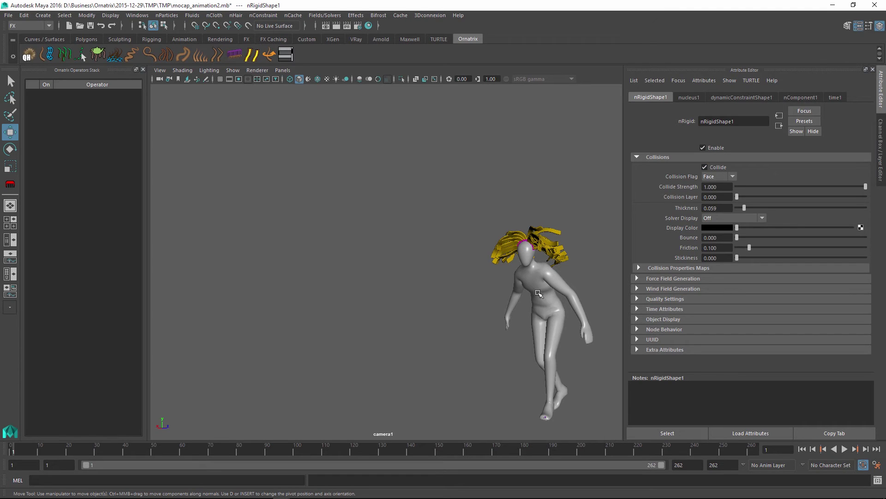
middle_click_drag(539, 293, 463, 255, "alt")
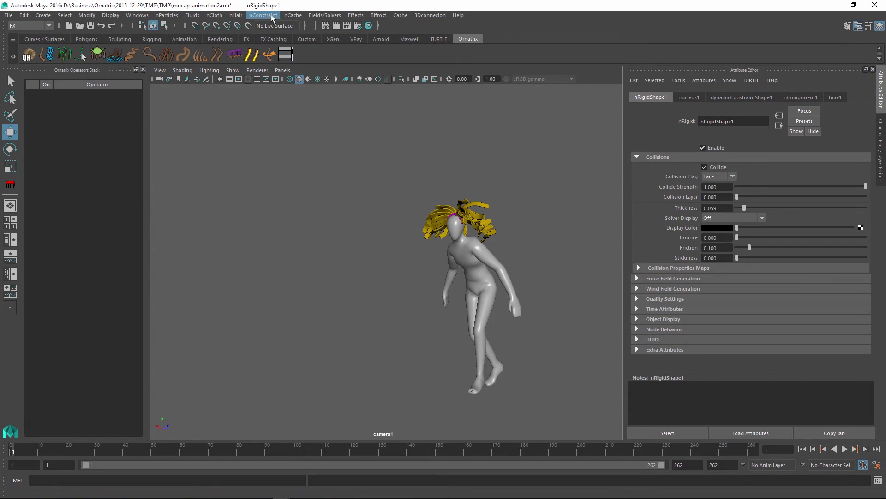
left_click(214, 15)
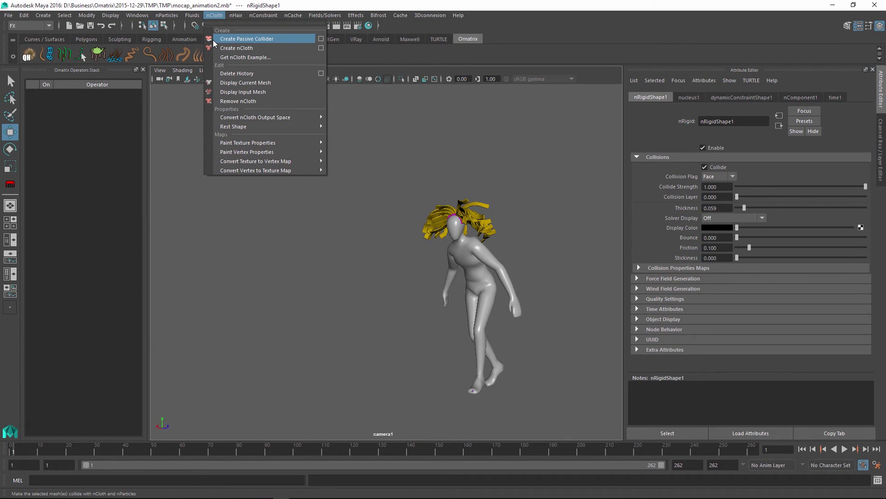
left_click(356, 251)
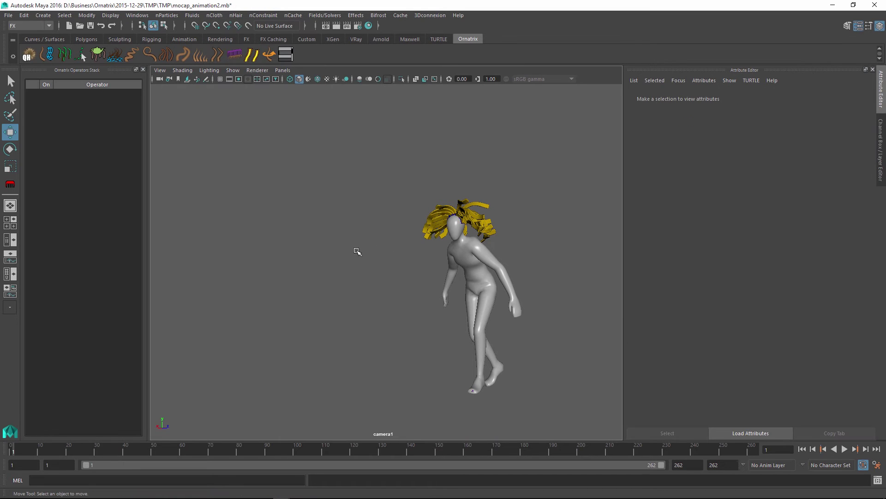
- Set the solver display in the nClothShape1 collision settings to Off and select GuidesFromGuideMeshNode1
middle_click_drag(506, 269, 464, 248, "alt")
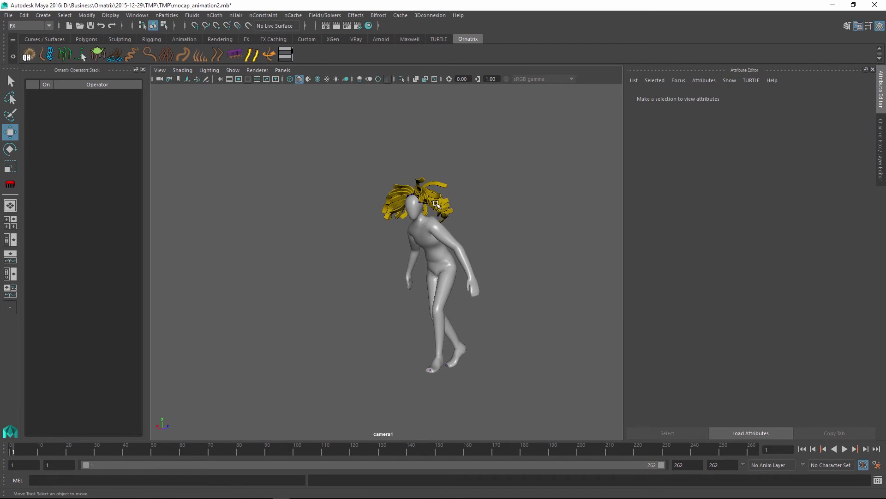
left_click(437, 204)
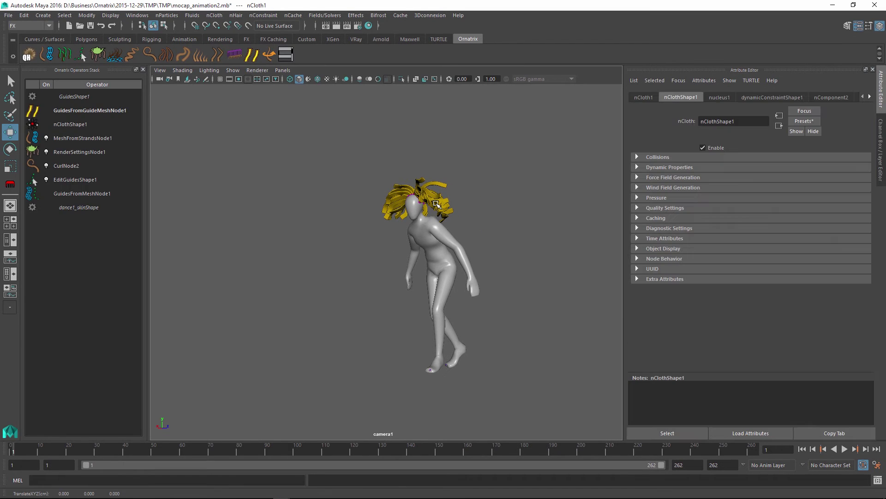
left_click(637, 157)
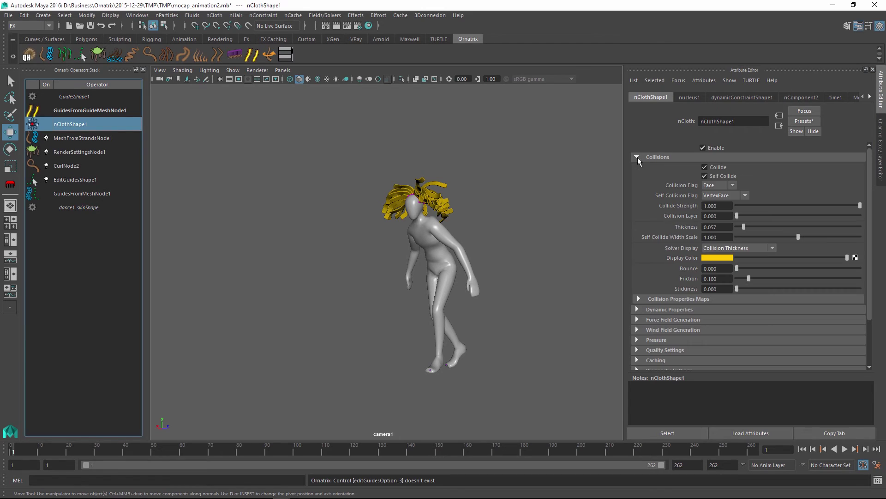
left_click(747, 249)
left_click(747, 258)
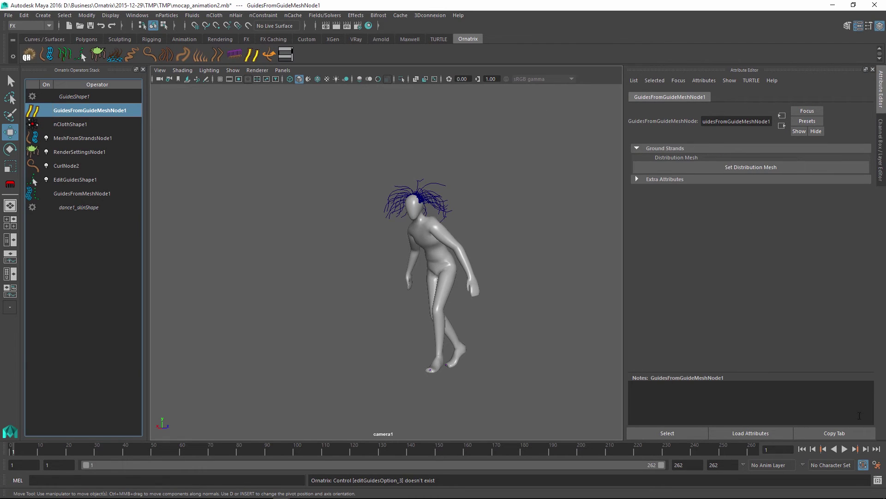
- Play the guide simulation, rewind to the first frame, and set the character's body as the distribution mesh of GuidesFromGuideMeshNode1
left_click(846, 451)
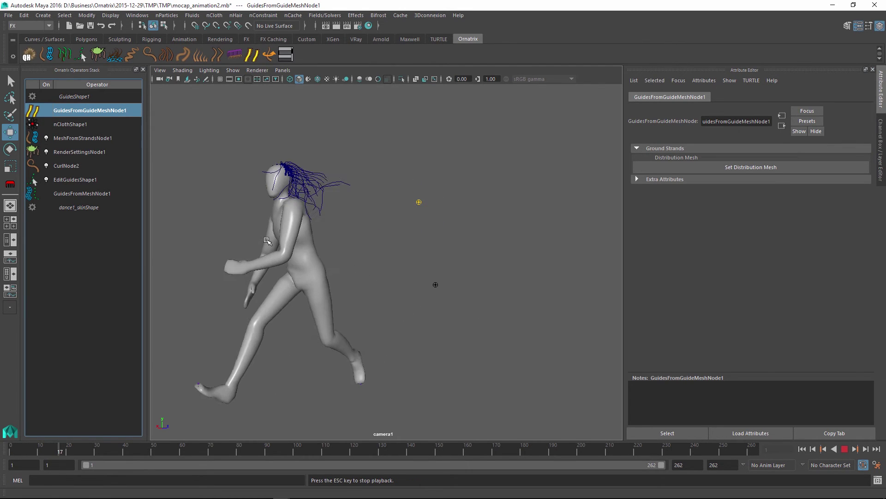
middle_click_drag(330, 251, 301, 245, "alt")
scroll(302, 247, "down", 4)
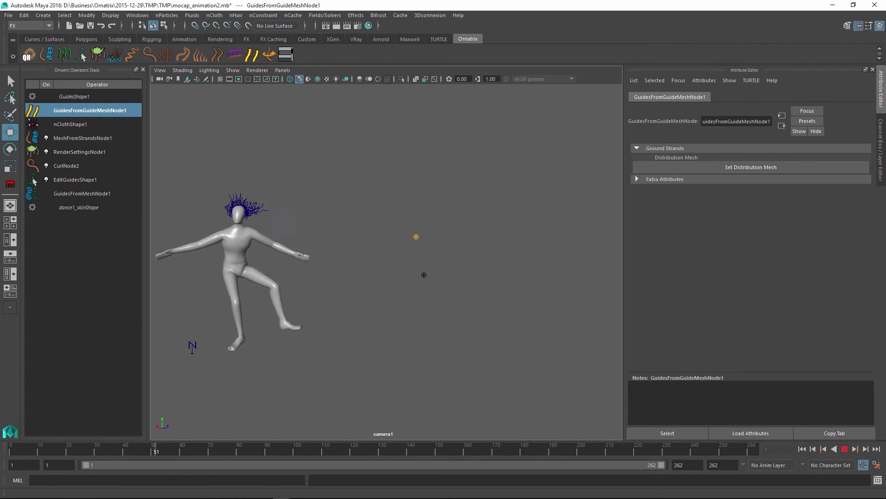
middle_click_drag(303, 235, 517, 248, "alt")
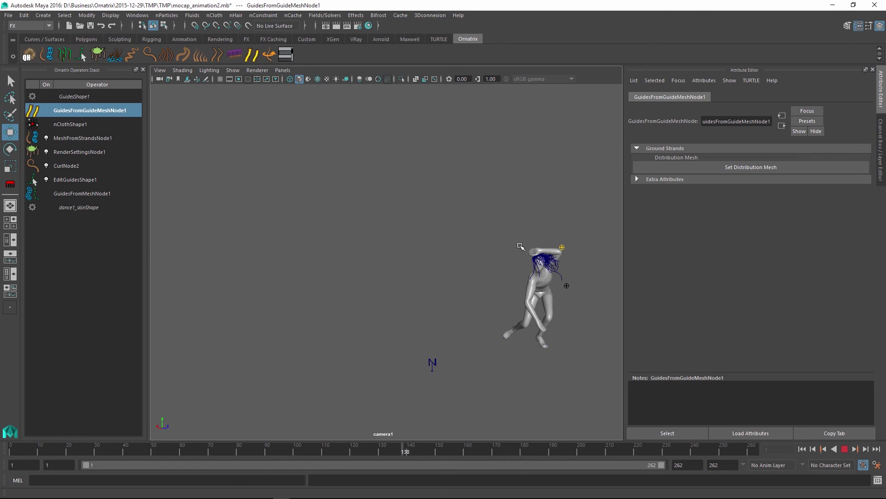
middle_click_drag(521, 246, 458, 250, "alt")
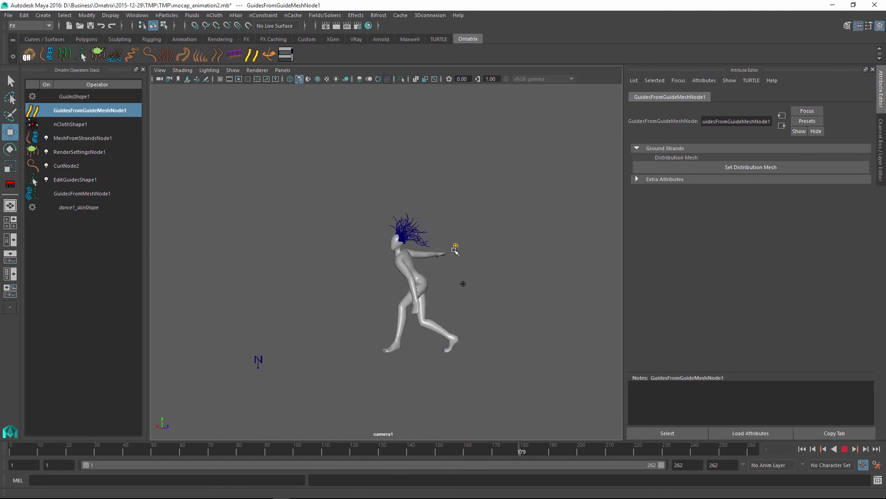
middle_click_drag(184, 253, 364, 269, "alt")
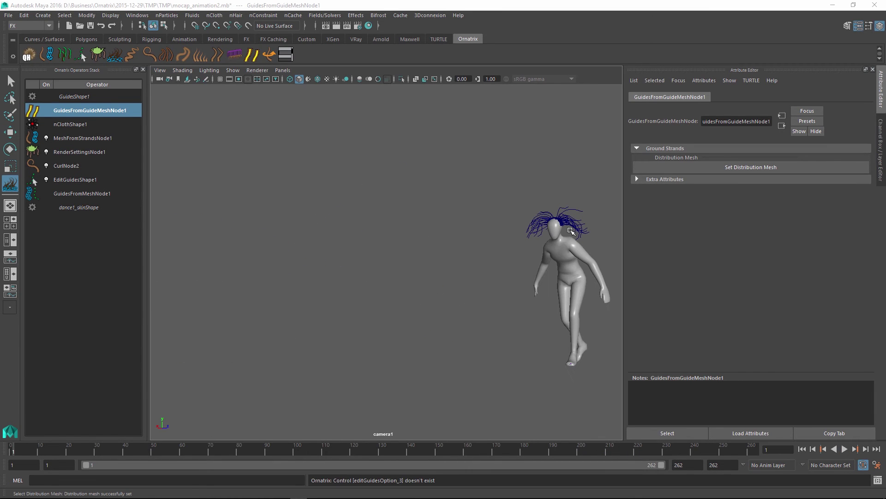
- Add a Hair from Guides operator to the guides and change its distribution type to the first pattern
middle_click_drag(572, 236, 451, 222, "alt")
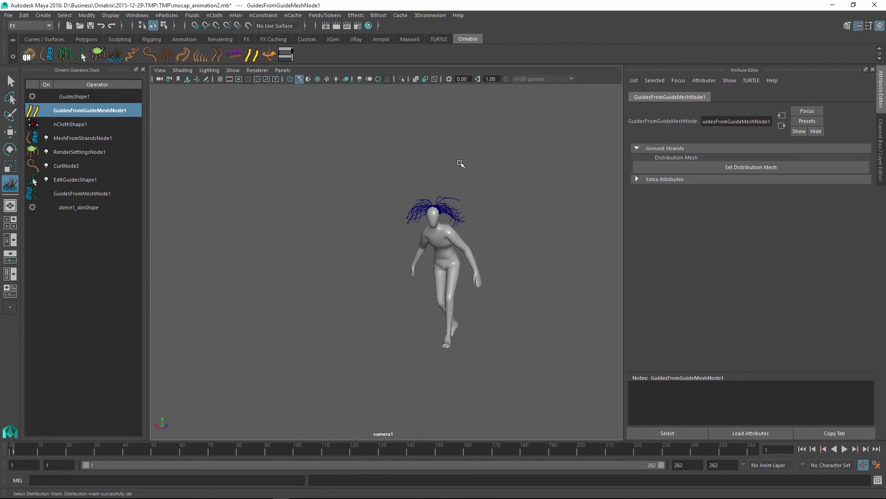
right_click_drag(432, 207, 488, 207, "alt")
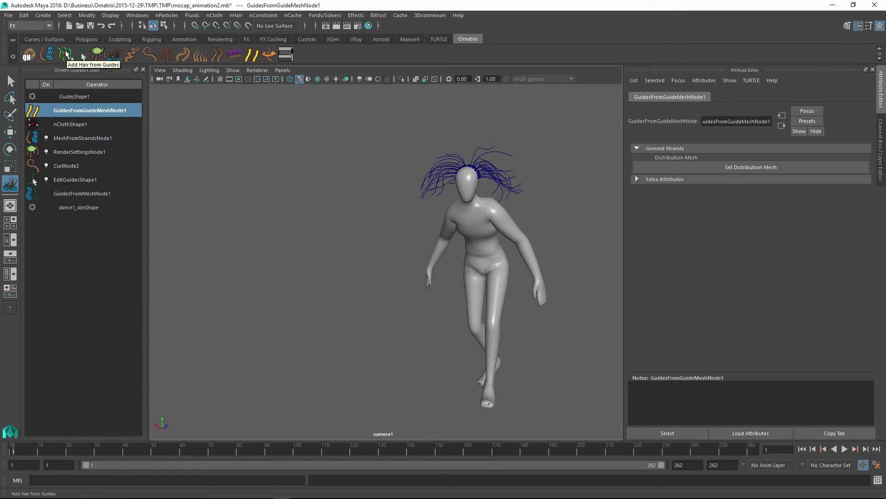
left_click(66, 54)
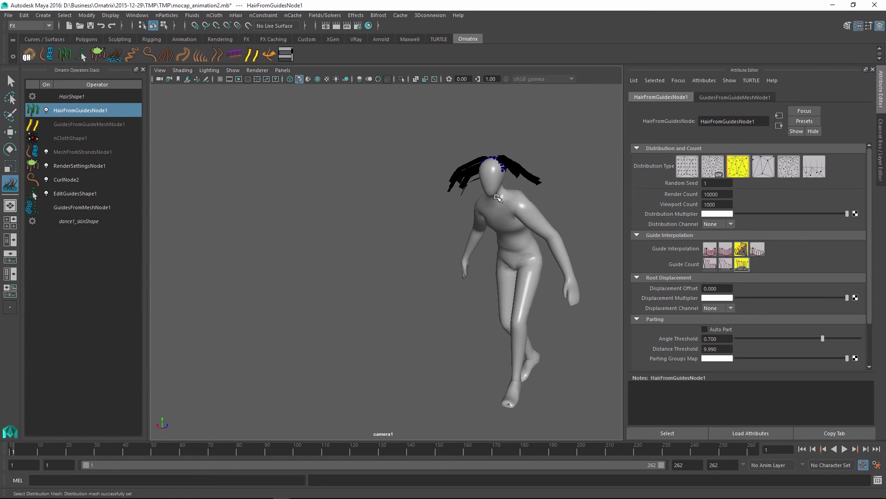
left_click(688, 169)
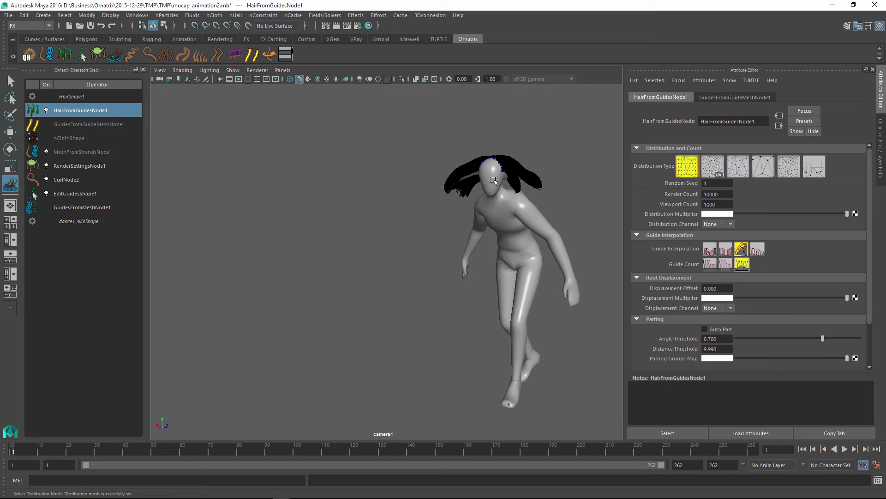
- Add a Render Settings operator directly above GuidesFromGuideMeshNode1 in the operator stack
left_click(80, 124)
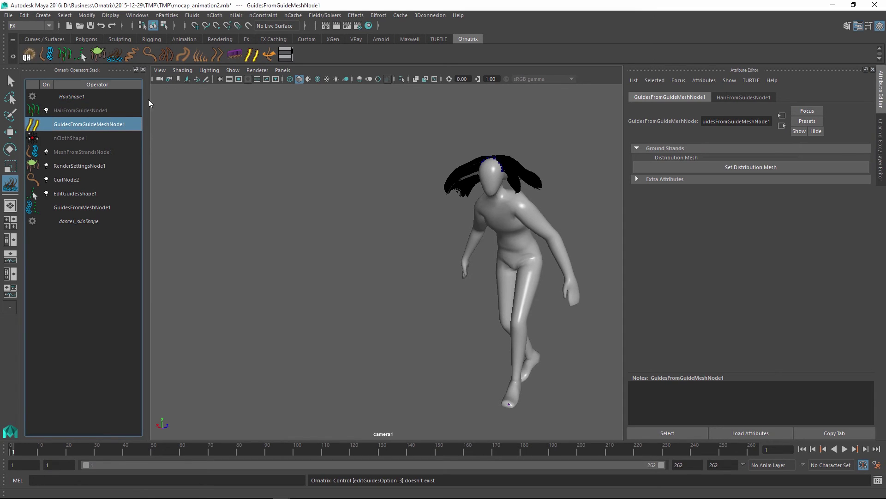
left_click(98, 54)
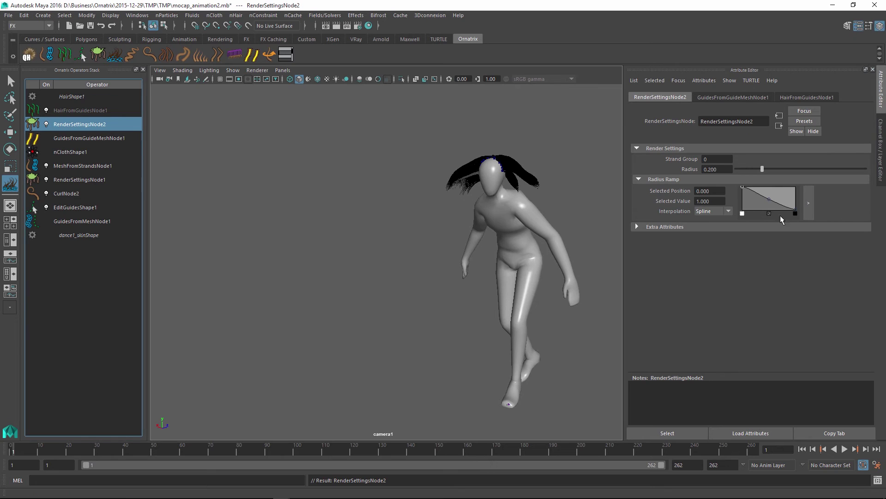
left_click(795, 212)
- Play the simulation to check the hair's motion, stop it, and rewind to the first frame
left_click(844, 448)
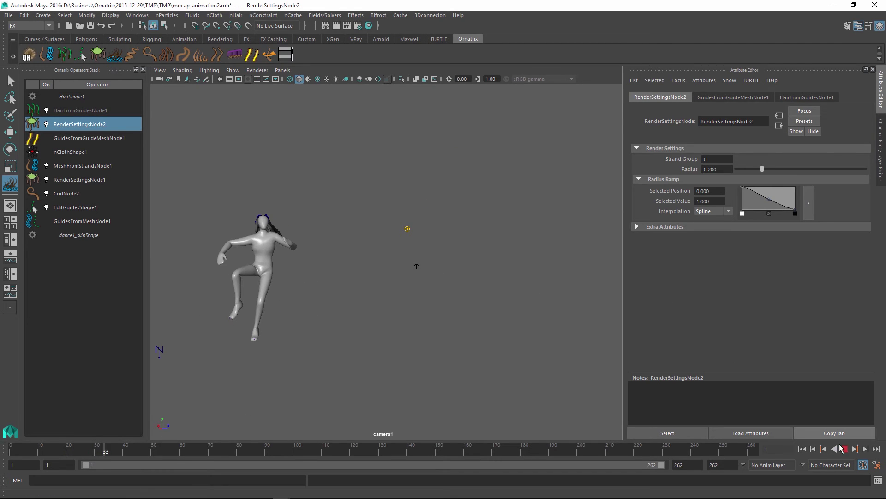
left_click(844, 448)
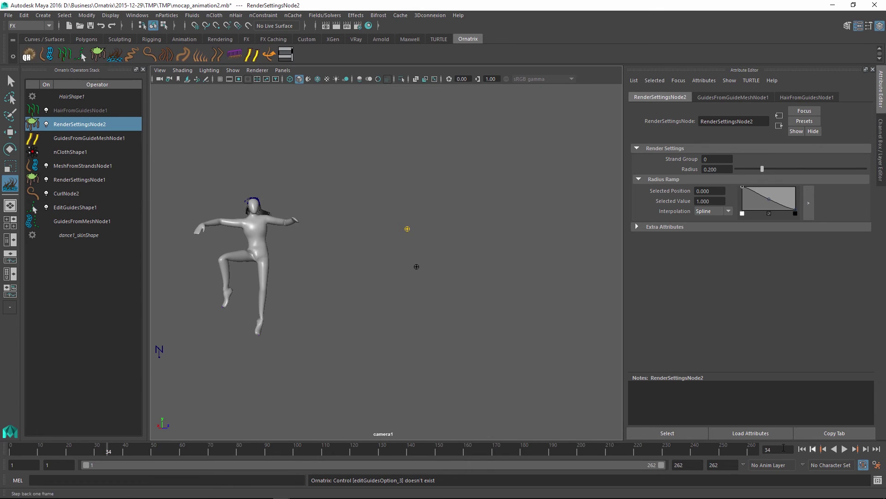
left_click(802, 449)
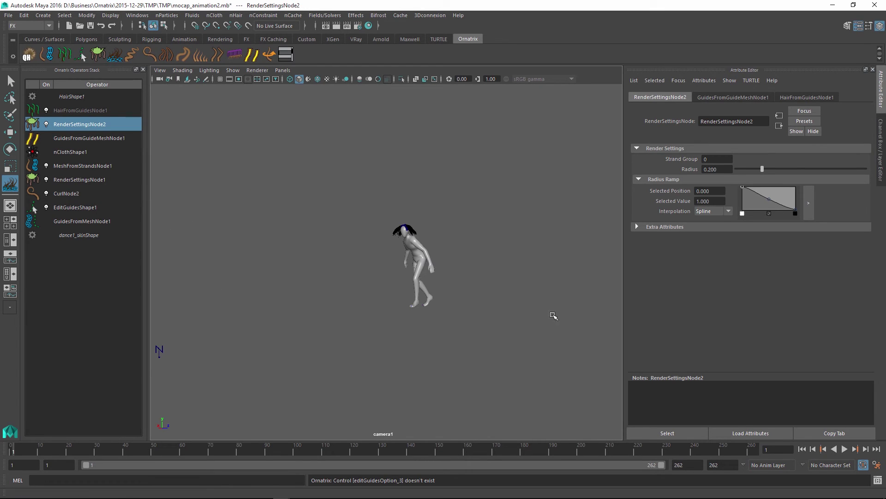
- Add a Curl operator above GuidesFromGuideMeshNode1 and set its magnitude to 0.000
left_click(66, 138)
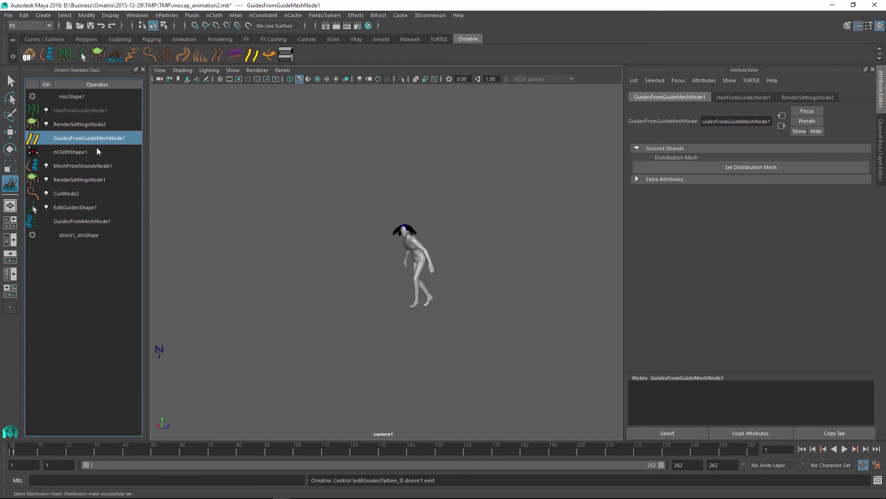
left_click(150, 55)
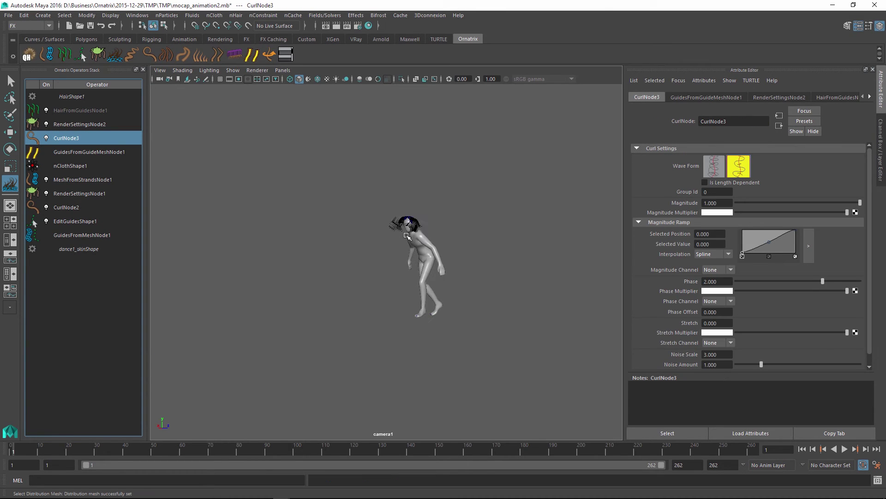
scroll(423, 230, "up", 3)
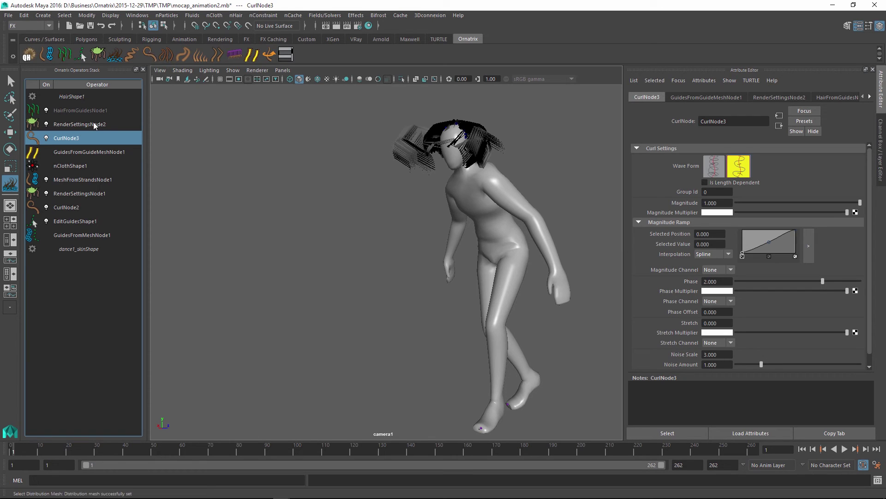
left_click_drag(860, 205, 737, 206)
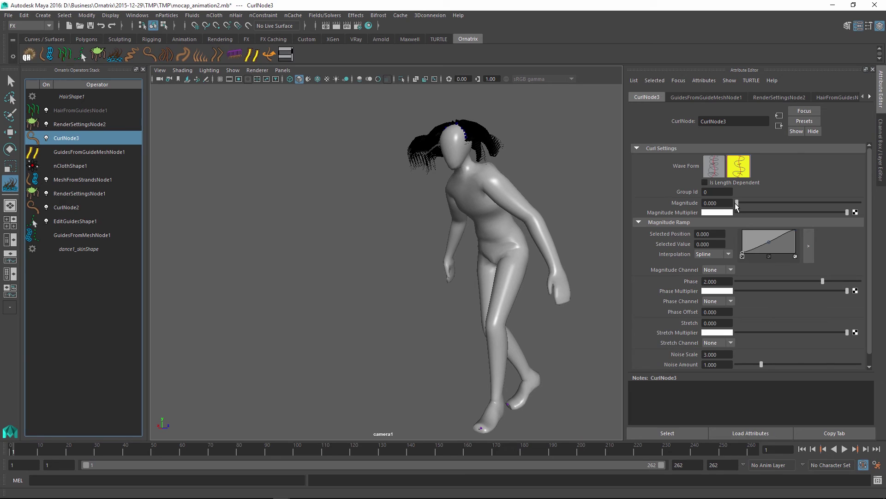
- Add a Frizz operator above CurlNode3 with amount 0.260 and a reduced amount multiplier, and play the animation to check it
left_click(133, 55)
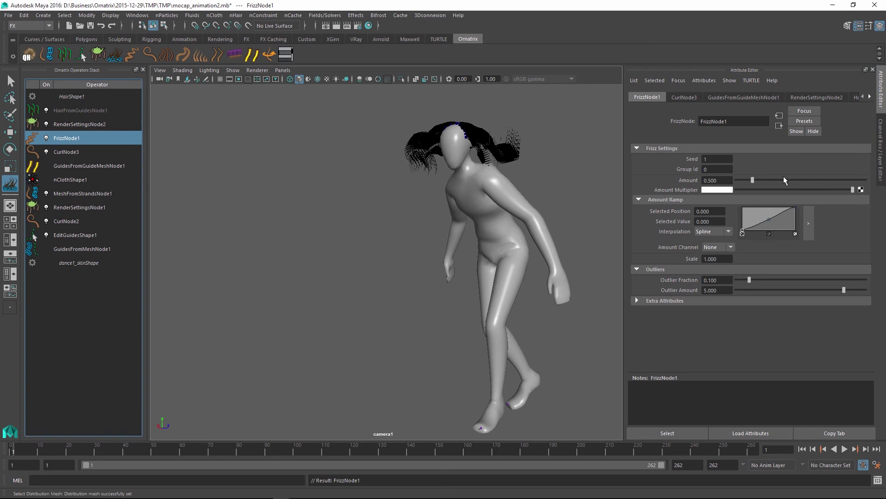
left_click_drag(851, 190, 746, 181)
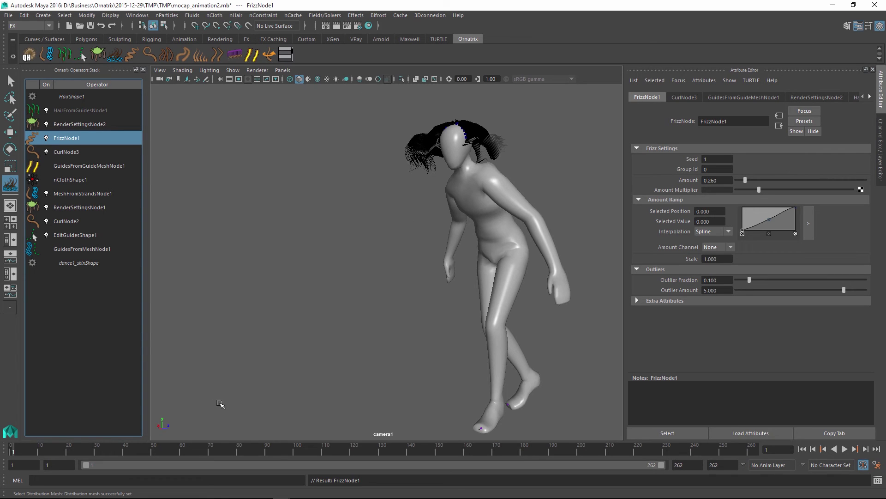
left_click(845, 448)
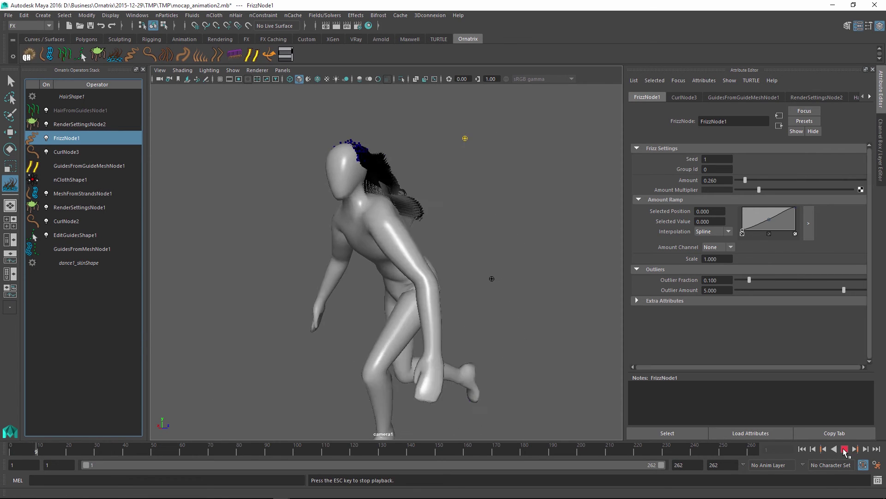
left_click(844, 449)
- Turn off the CurlNode3, FrizzNode1 and HairFromGuidesNode1 operators and select the bare guides on the head
left_click(46, 152)
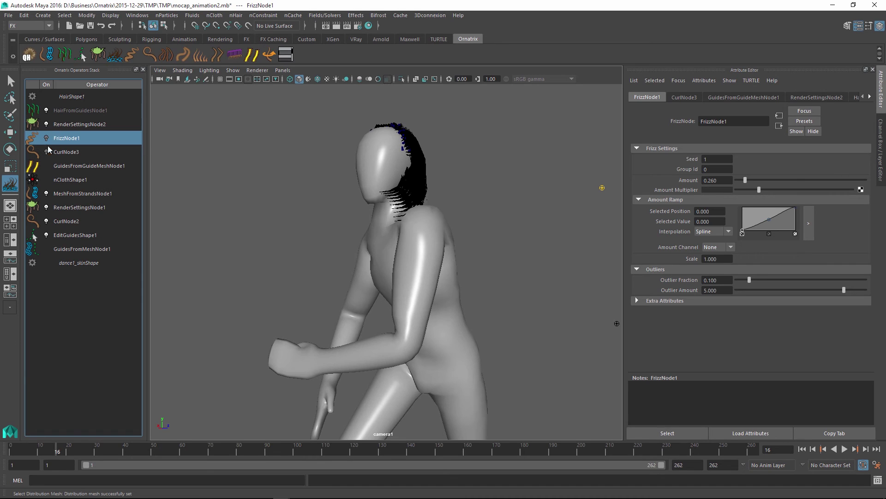
left_click(47, 111)
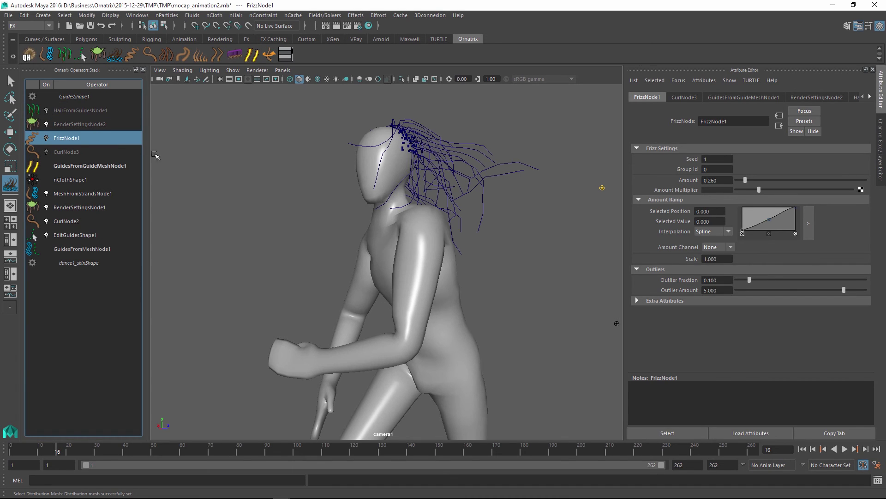
left_click(402, 140)
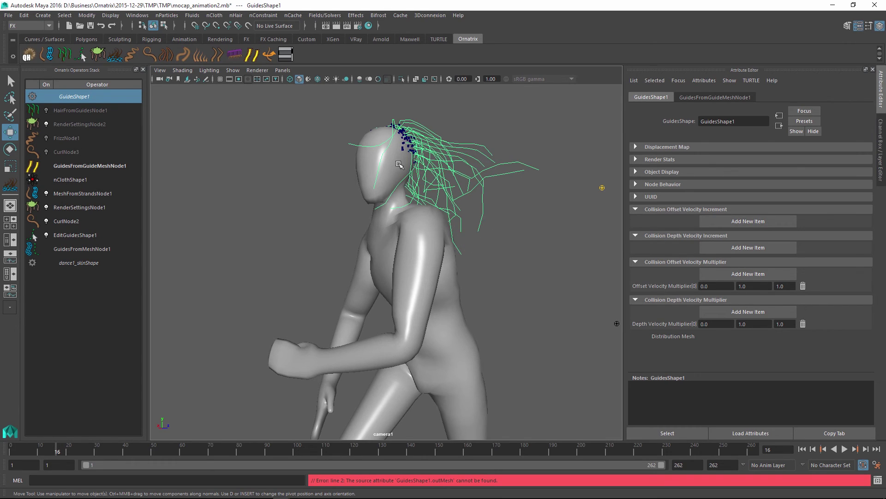
left_click_drag(431, 202, 364, 215, "alt")
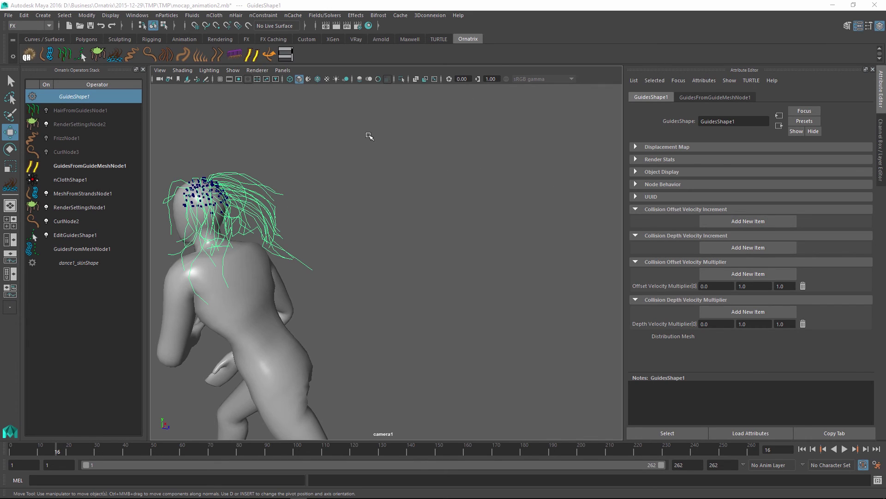
left_click_drag(359, 247, 417, 228, "alt")
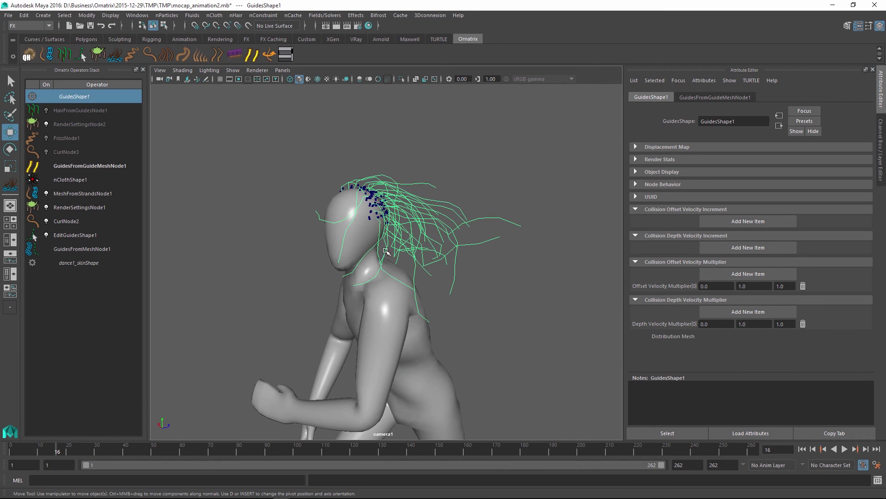
- Review the nCloth rest shape options available for the selected guides
left_click(213, 15)
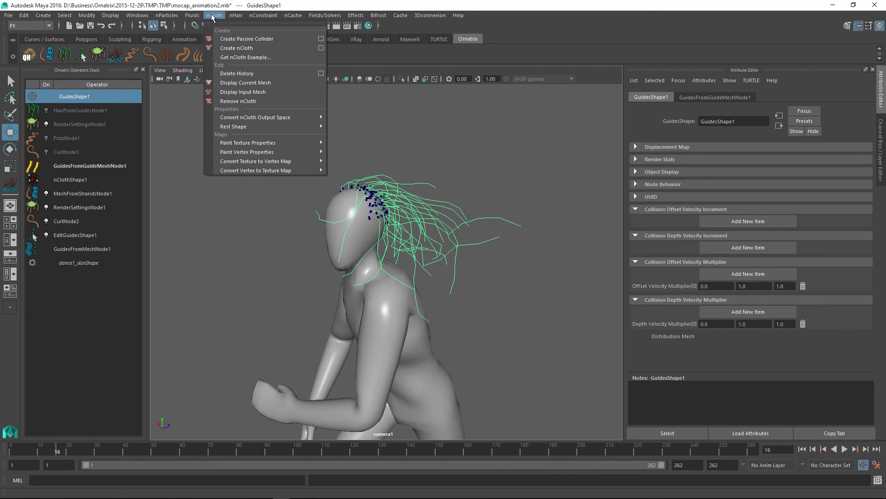
mouse_move(233, 127)
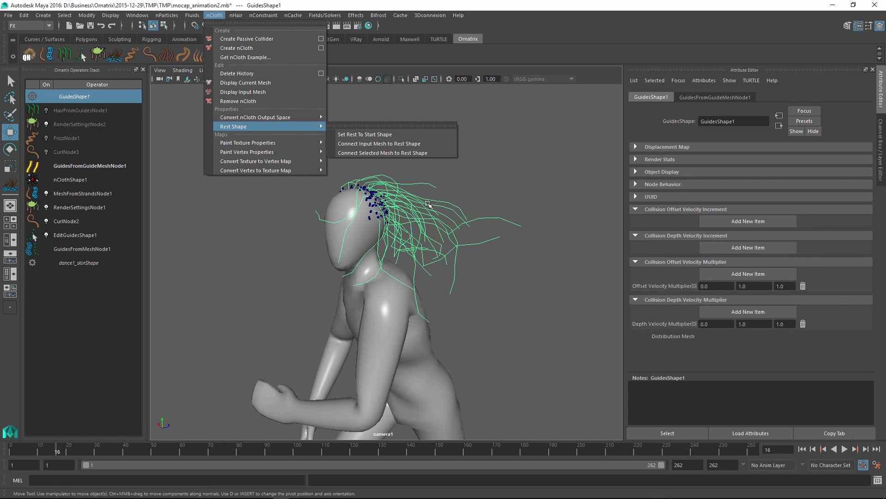
left_click(365, 135)
left_click_drag(239, 405, 360, 231, "alt")
middle_click_drag(360, 231, 240, 245, "alt")
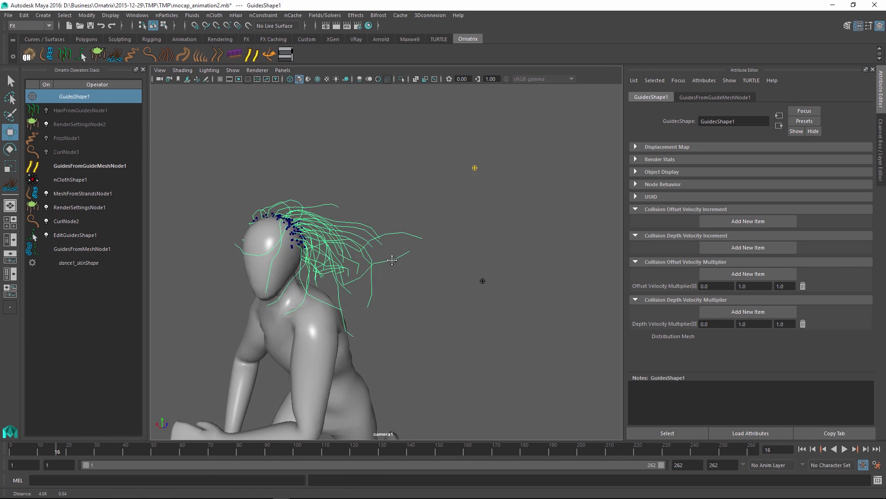
right_click_drag(221, 236, 253, 236, "alt")
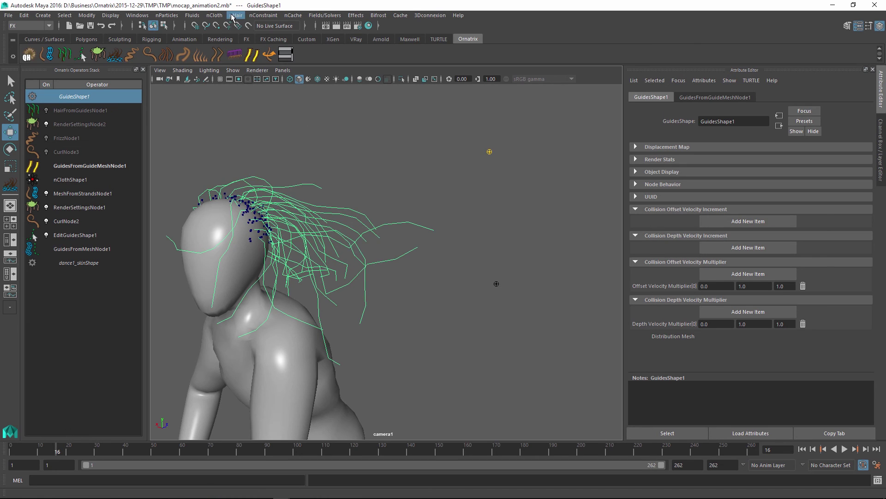
- Create a new nObject cache for the simulated guides
left_click(292, 15)
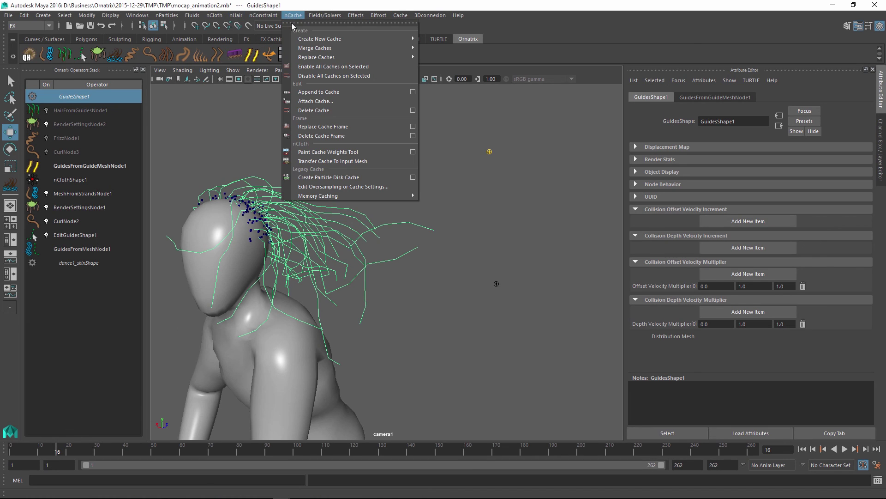
mouse_move(299, 39)
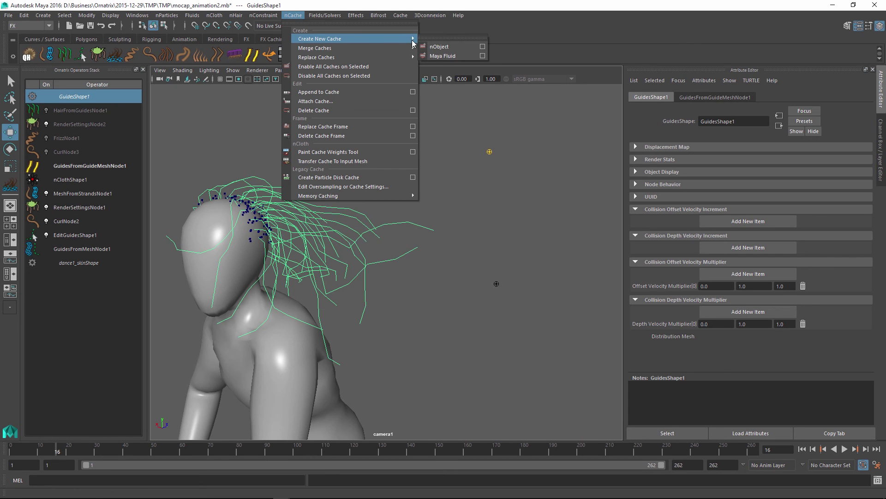
left_click(462, 46)
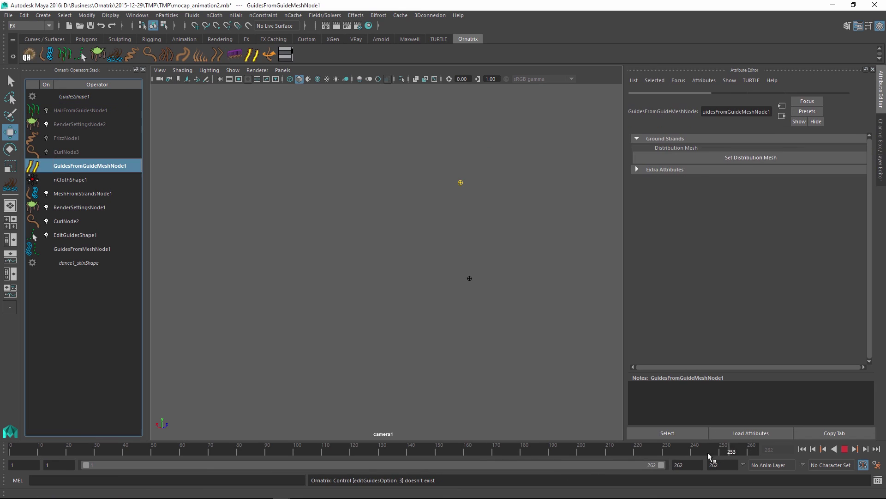
- Scrub through the timeline up to frame 50 to check the guides' motion from different distances
mouse_move(335, 447)
left_mouse_down()
mouse_move(169, 436)
mouse_move(35, 445)
mouse_move(55, 456)
left_mouse_up()
left_click_drag(337, 352, 282, 343, "alt")
middle_click_drag(299, 252, 445, 230, "alt")
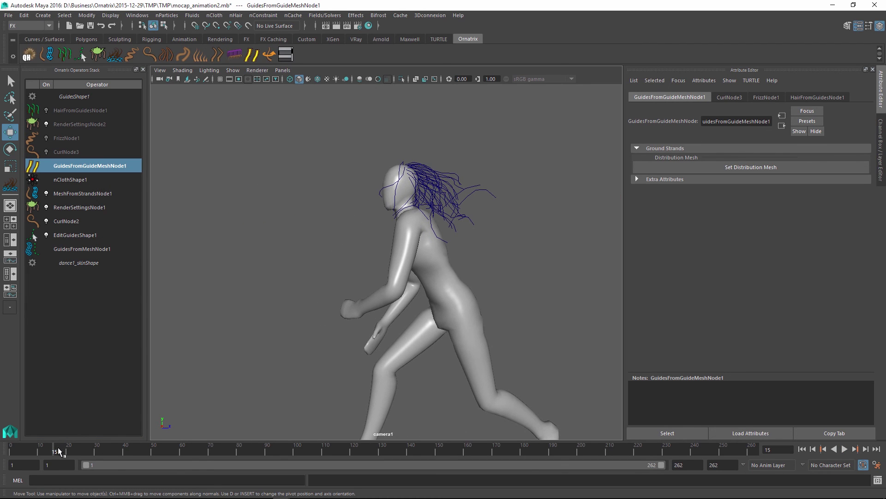
left_click_drag(54, 448, 65, 448)
right_click_drag(339, 370, 252, 423, "alt")
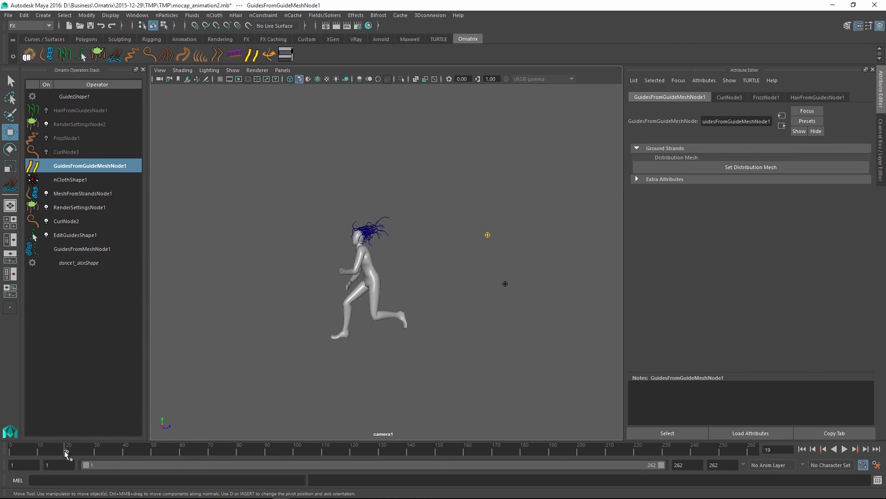
left_click_drag(65, 453, 153, 469)
- Turn the HairFromGuidesNode1, FrizzNode1 and CurlNode3 operators back on and scrub past frame 50 to check the full hair
left_click(46, 111)
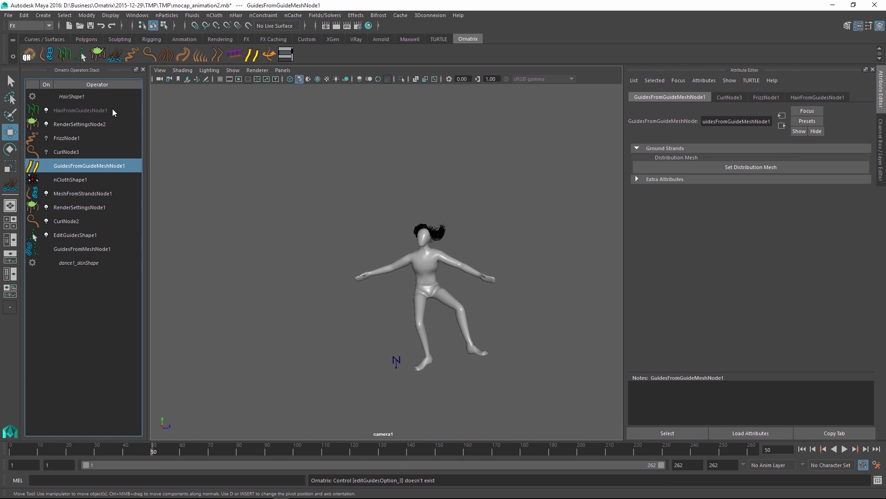
left_click(46, 138)
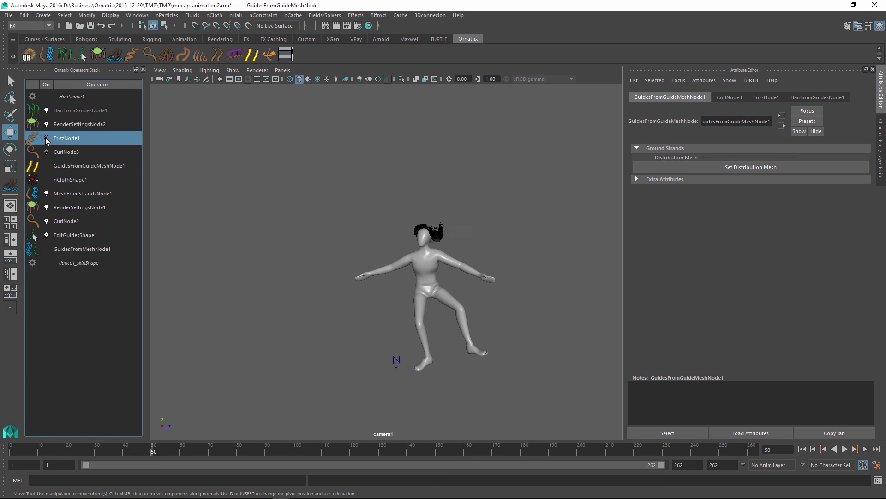
left_click(46, 151)
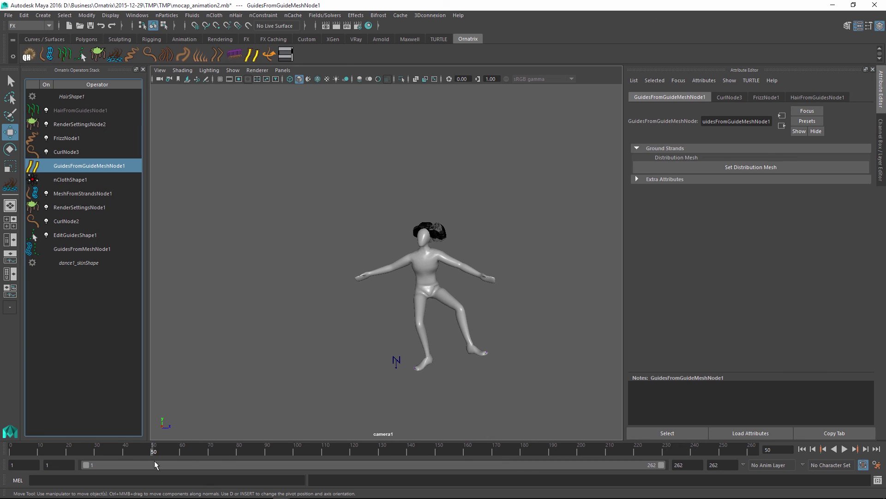
left_click_drag(155, 447, 237, 455)
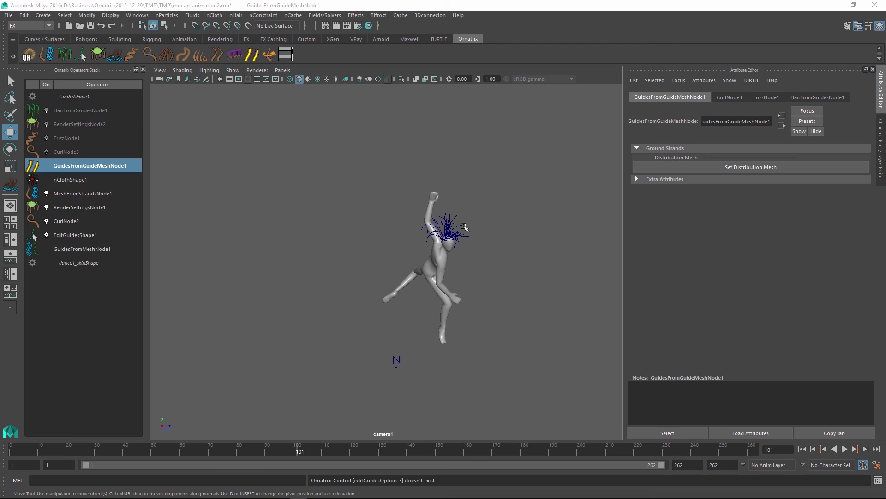